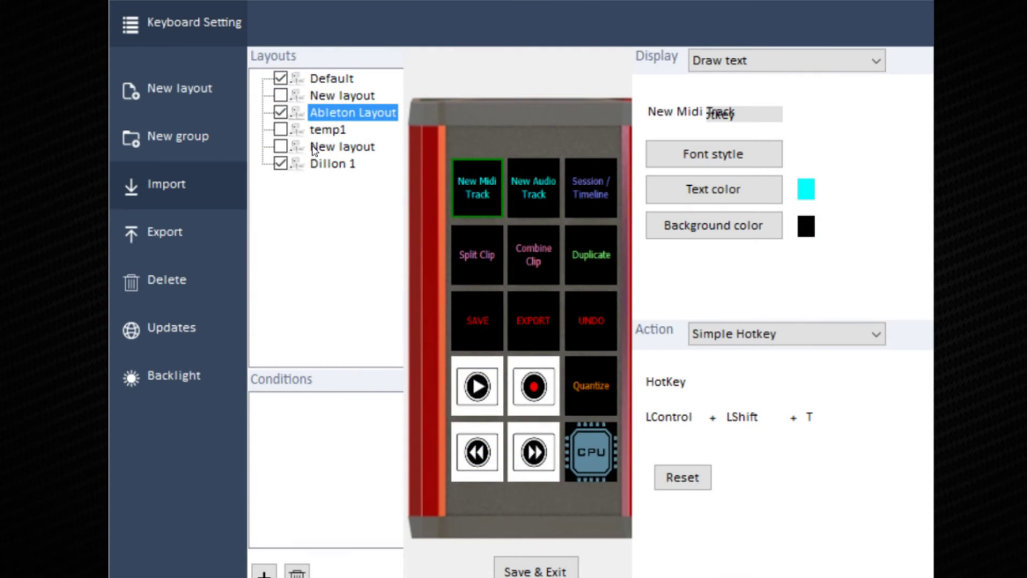
Step: Open the blank second 'New layout' with its fifteen empty keys
left_click(315, 149)
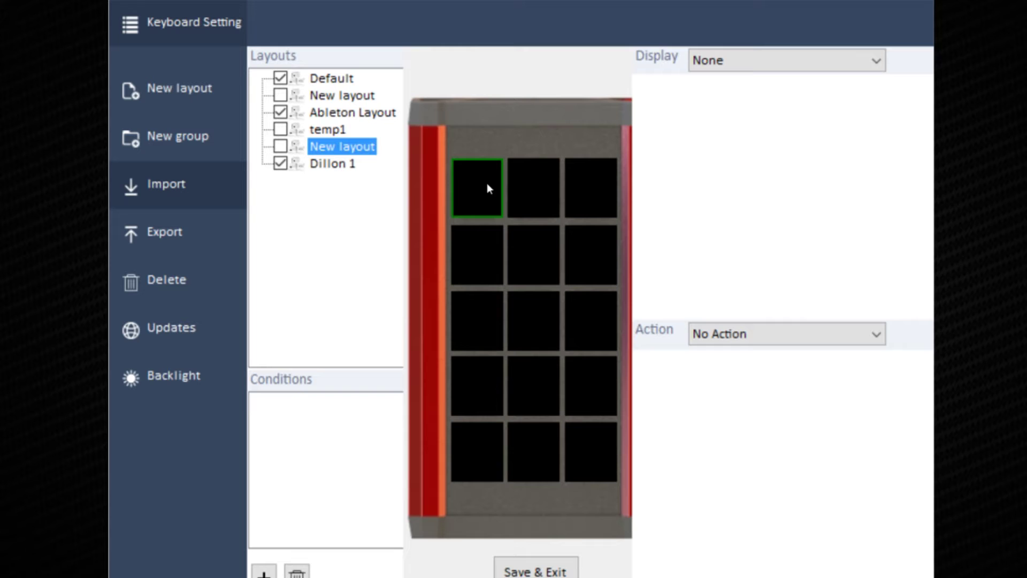
Step: Set the top-left key to Draw text, replacing its 'Undo' label with 'Split Clip'
left_click(728, 60)
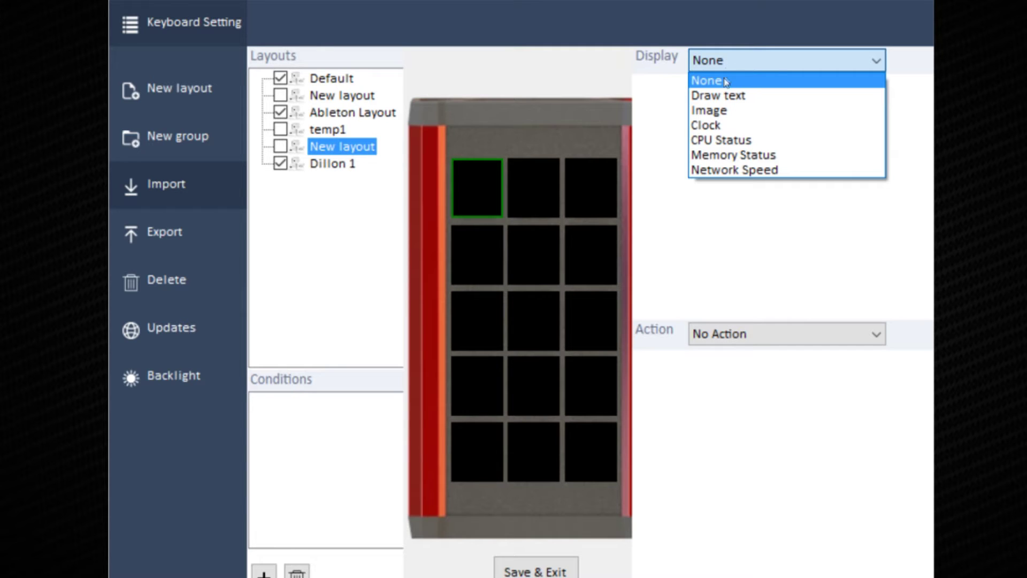
left_click(719, 96)
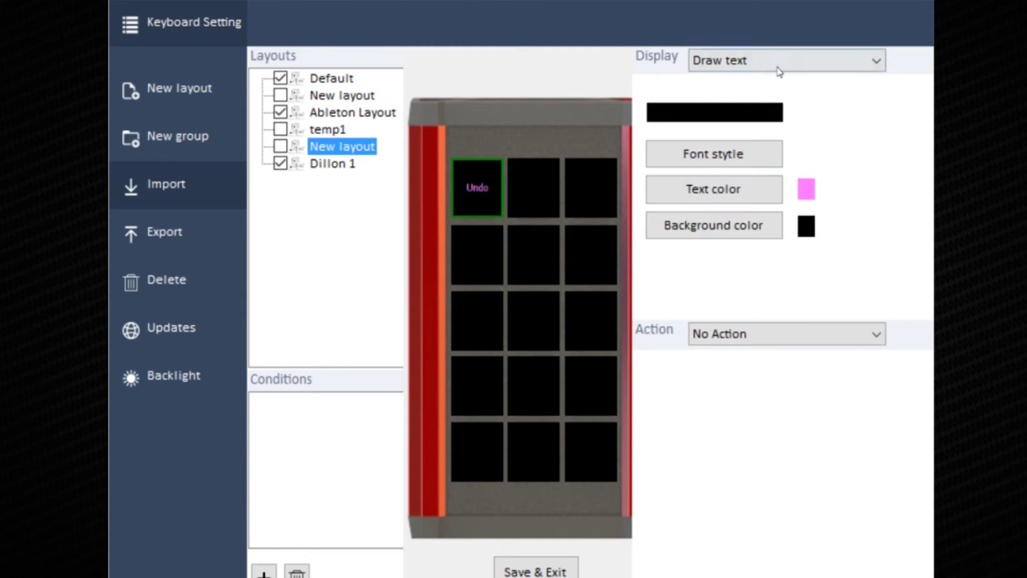
left_click(711, 113)
double_click(711, 114)
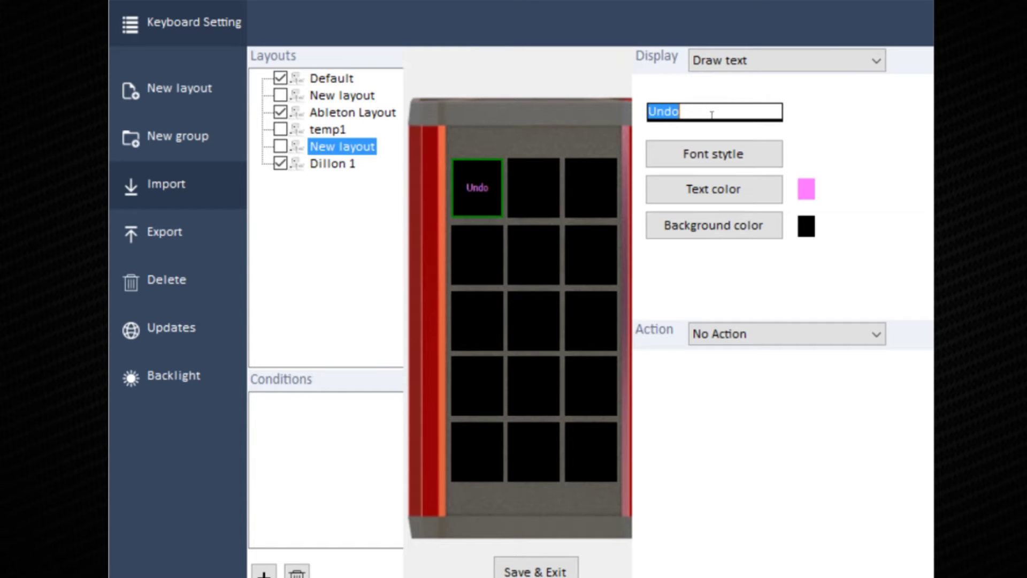
key("BackSpace")
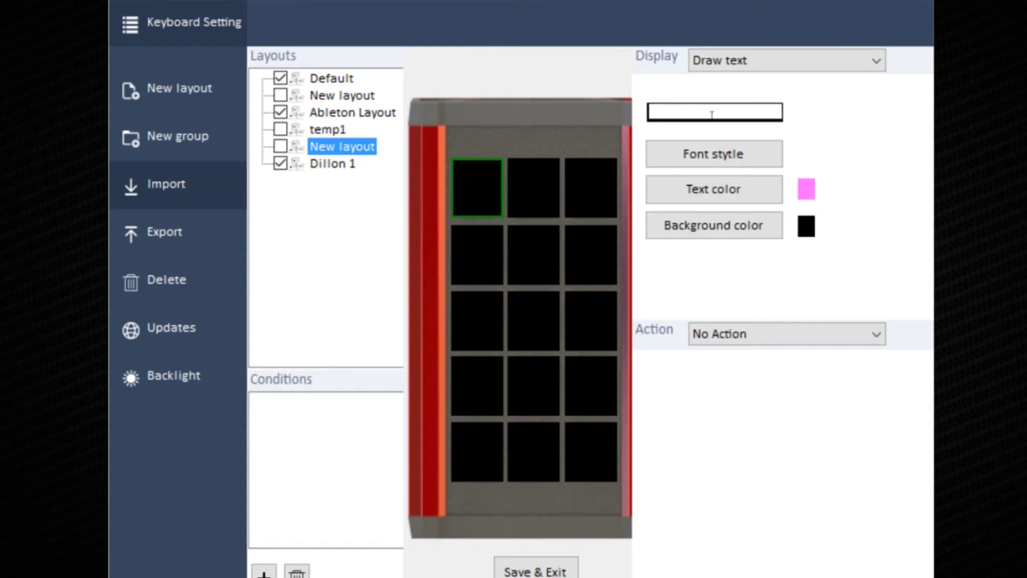
type("Split Cli")
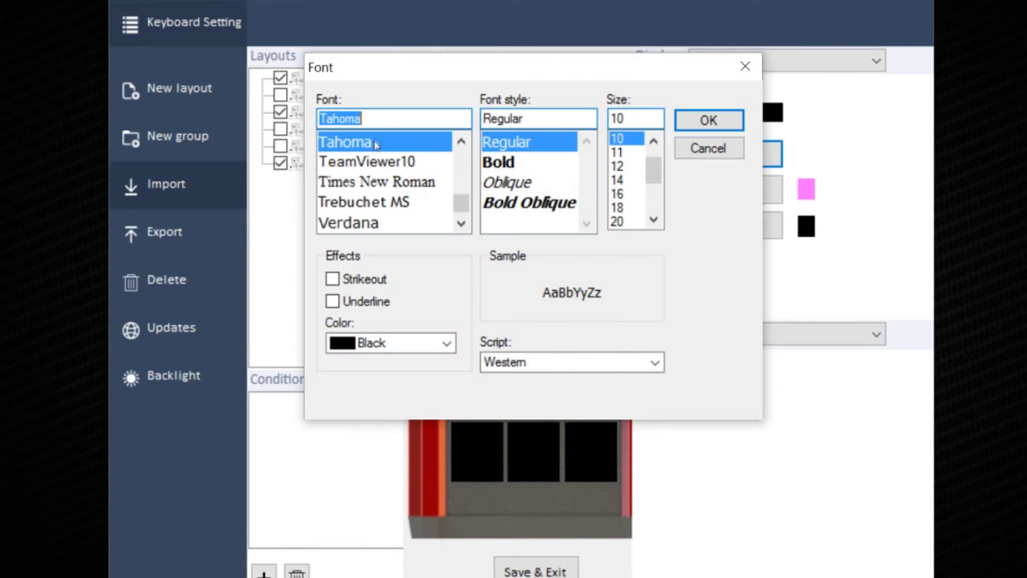
Step: Set the Split Clip label font to TeamViewer10 at size 10
left_click(367, 160)
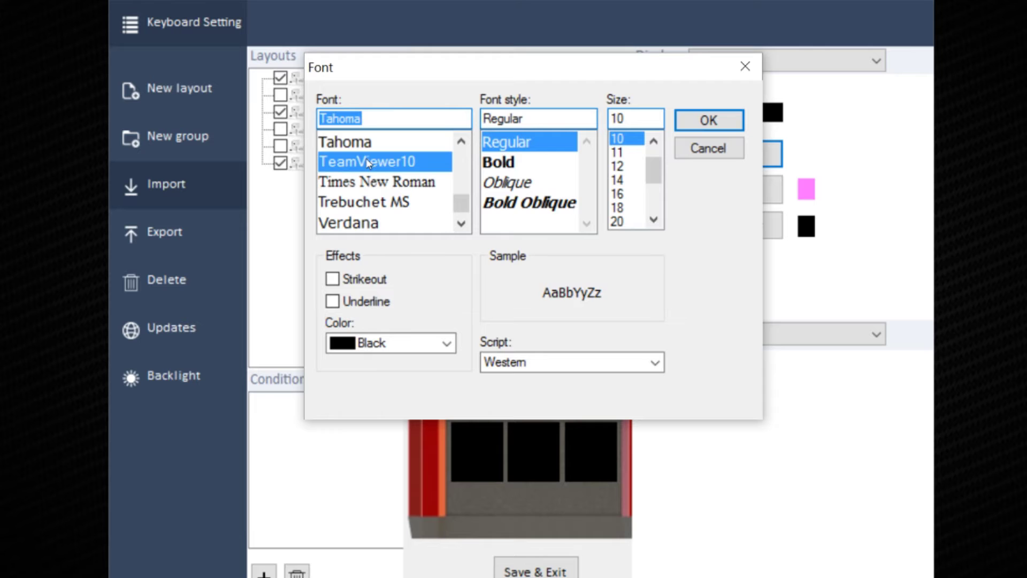
left_click(619, 139)
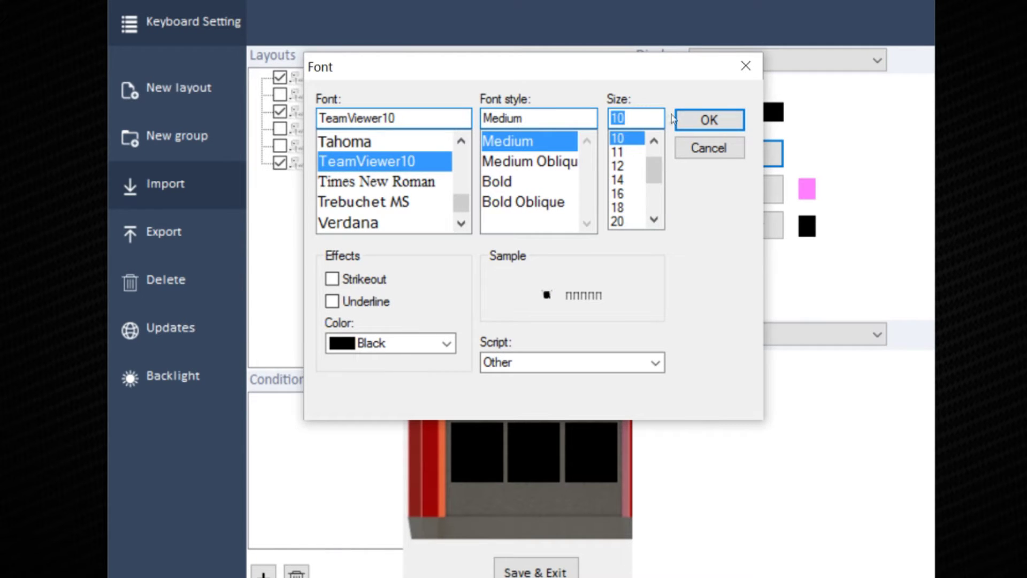
left_click(710, 120)
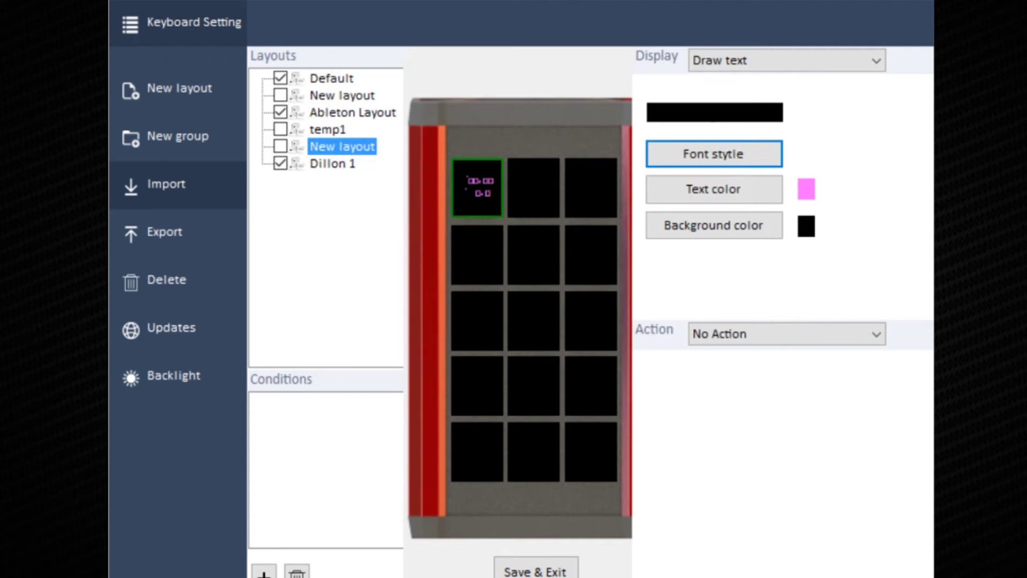
Step: Color the Split Clip label hot pink and make it bold
left_click(699, 187)
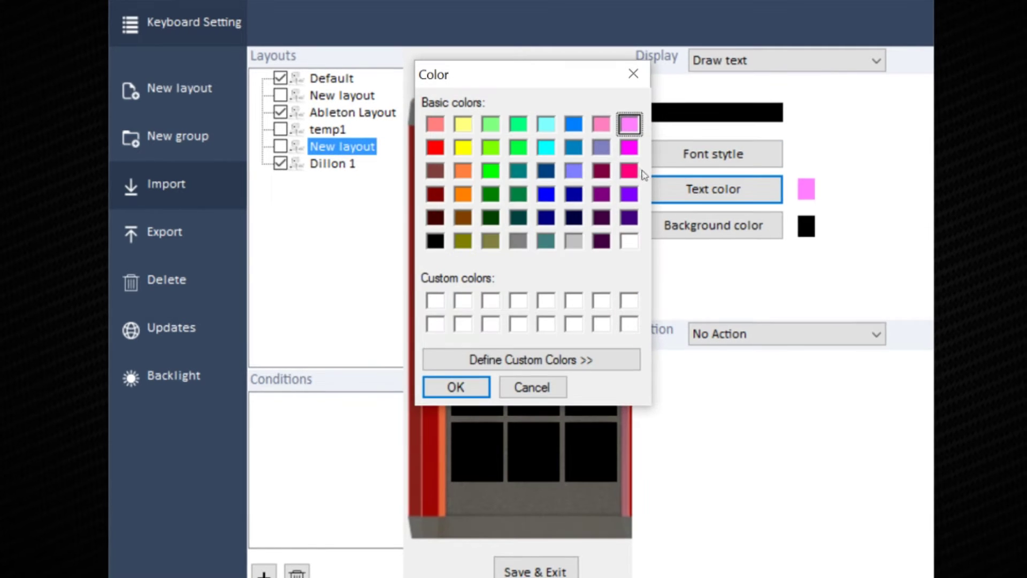
left_click(623, 169)
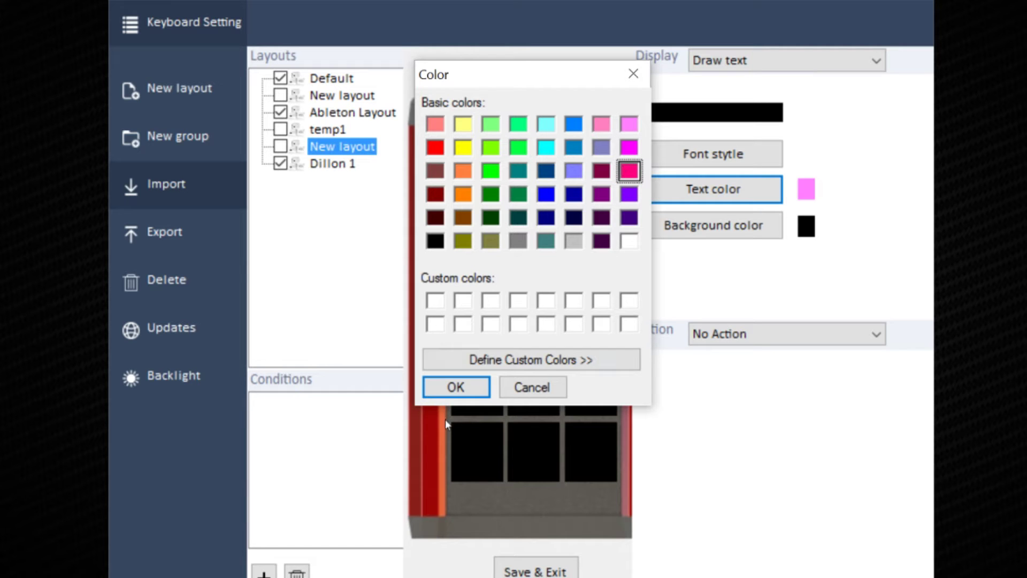
left_click(456, 387)
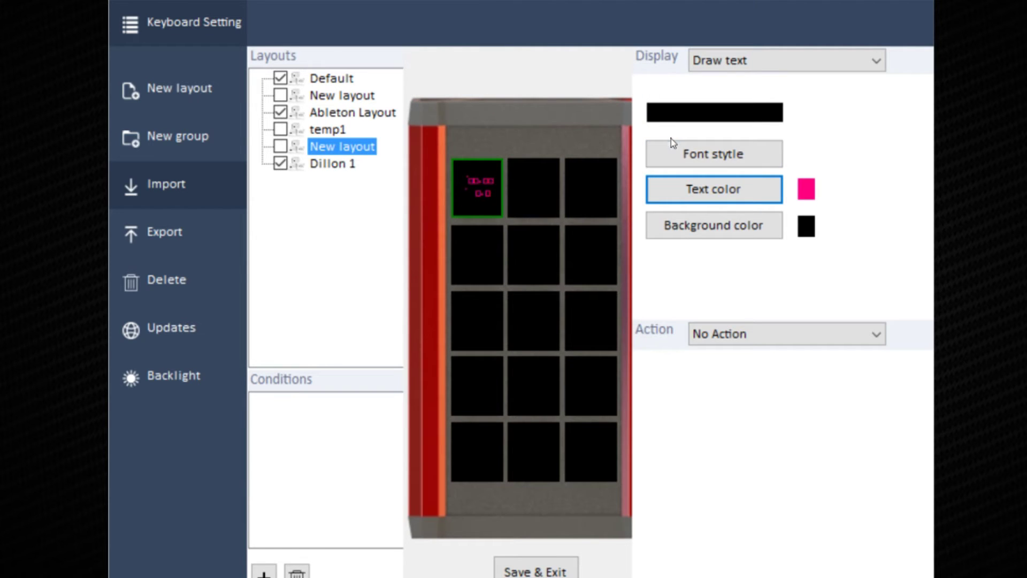
left_click(671, 141)
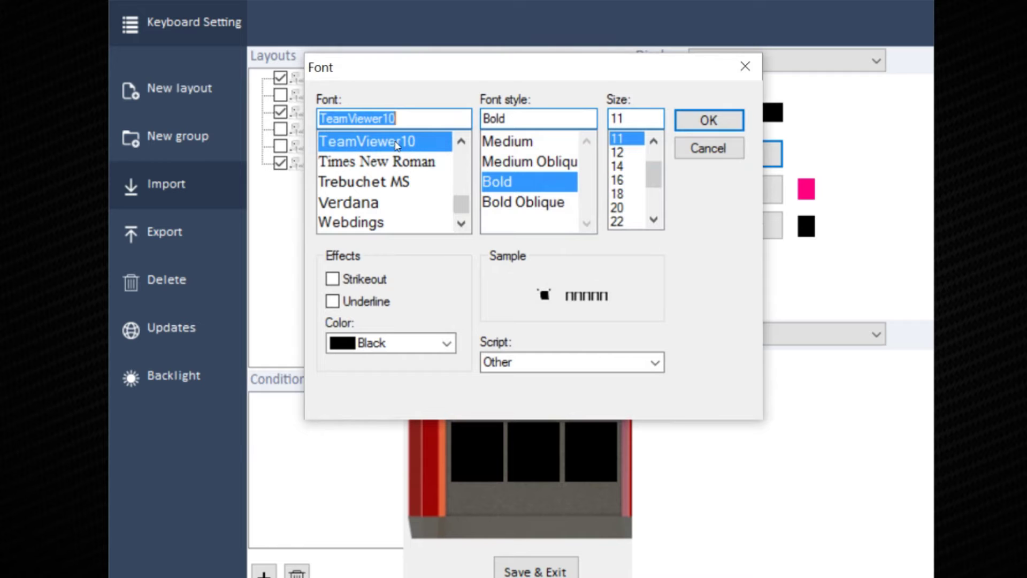
left_click(461, 141)
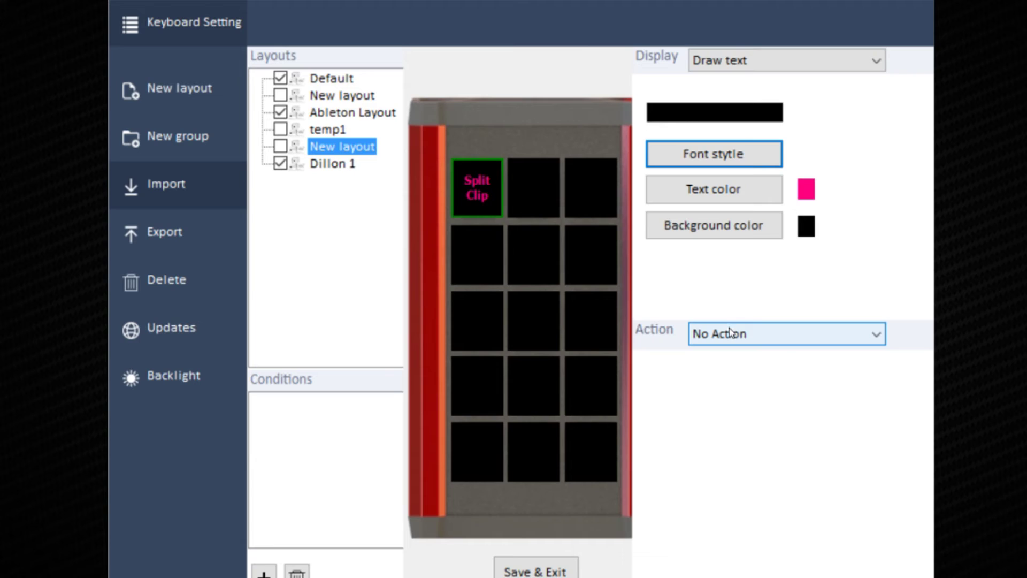
Step: Give the Split Clip key a Simple Hotkey action of LControl + E
left_click(730, 333)
left_click(730, 333)
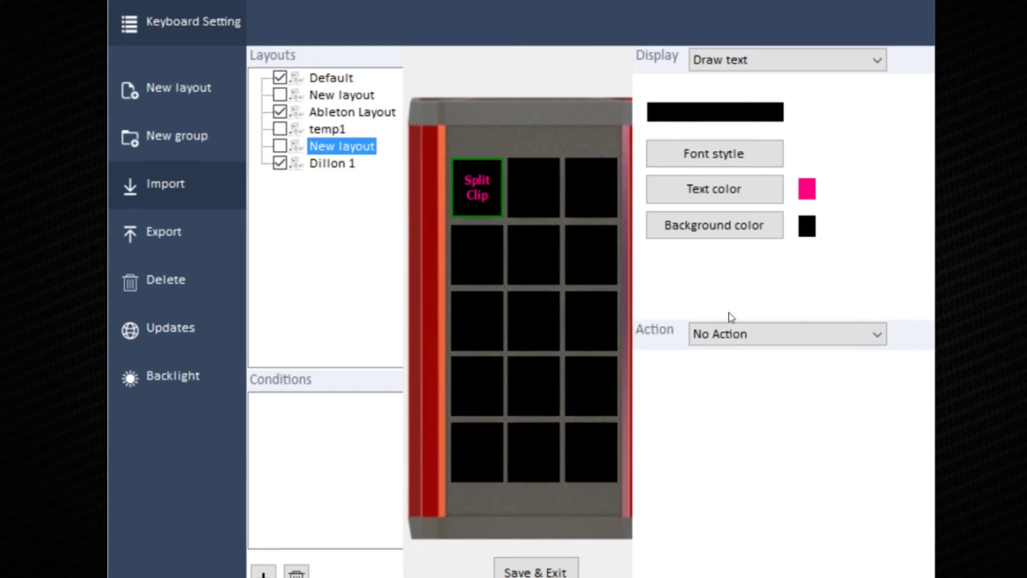
left_click(730, 331)
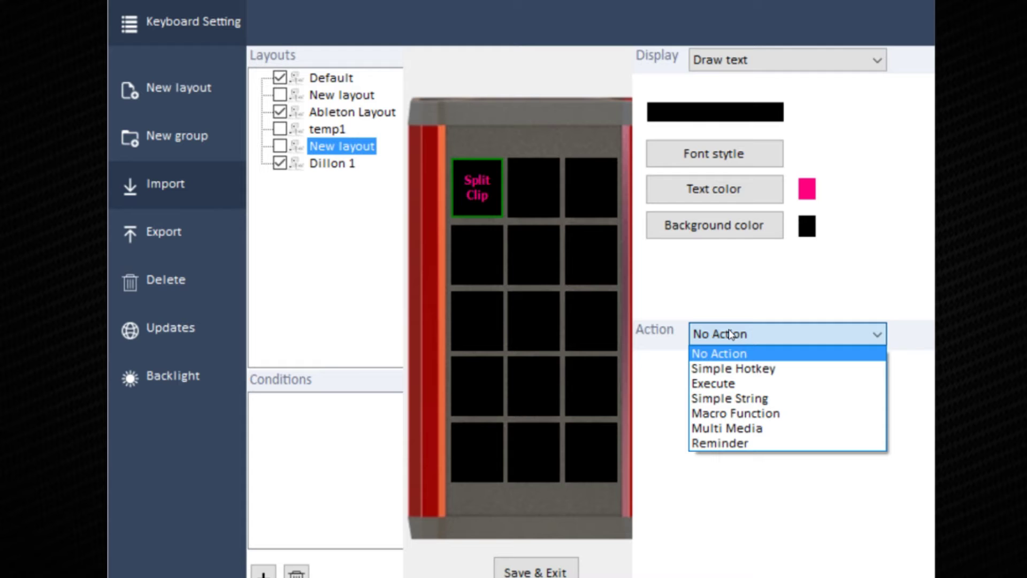
left_click(750, 369)
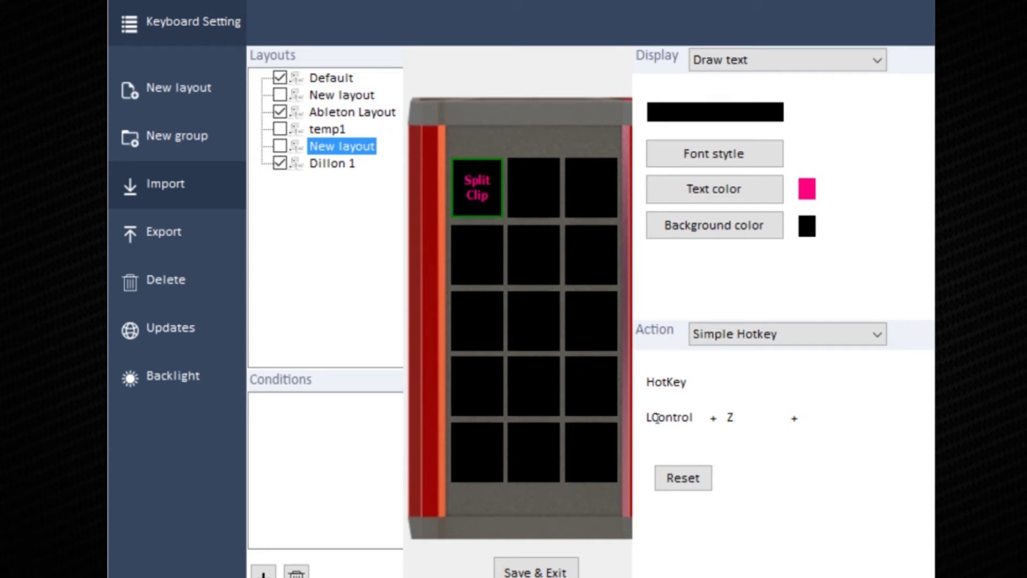
left_click(737, 419)
key("e")
left_click(519, 184)
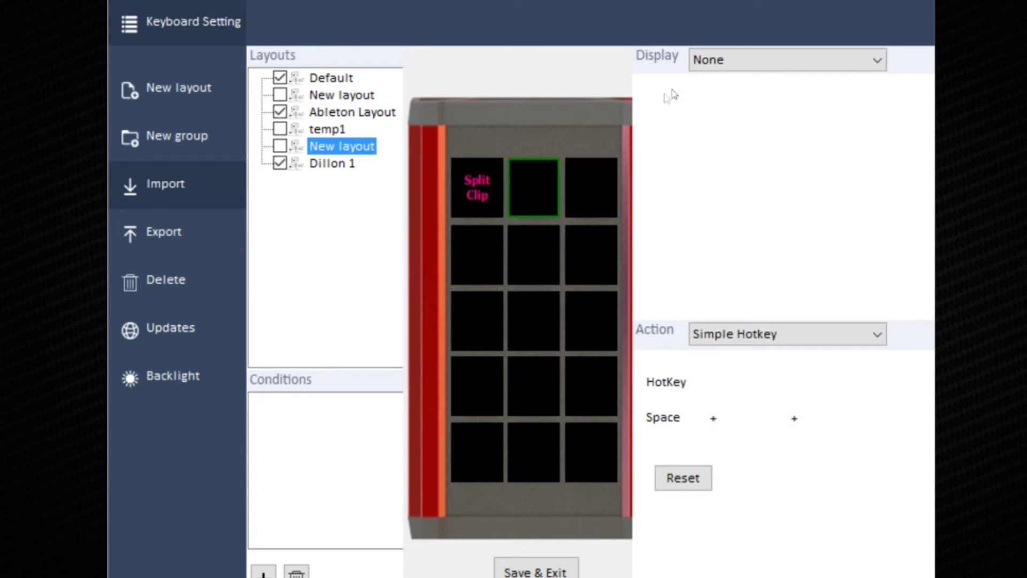
Step: Give the second key the ICONS\pause image and a Space simple hotkey
left_click(732, 62)
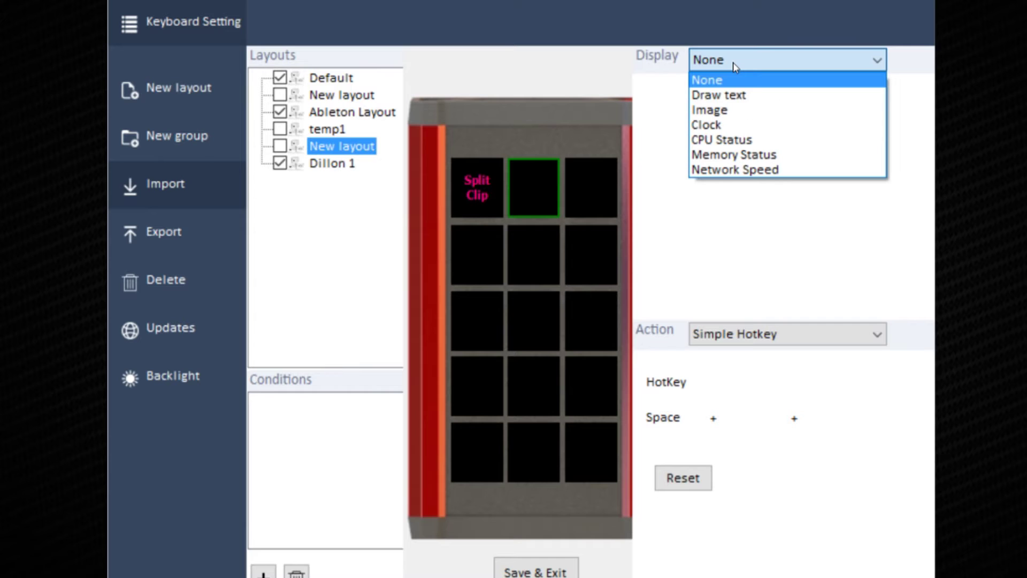
left_click(709, 111)
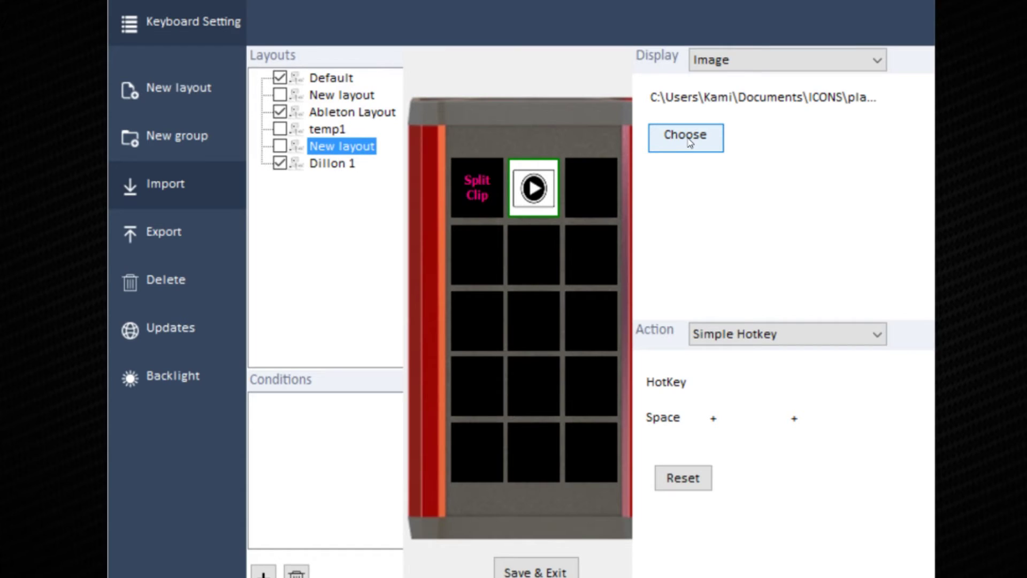
left_click(687, 138)
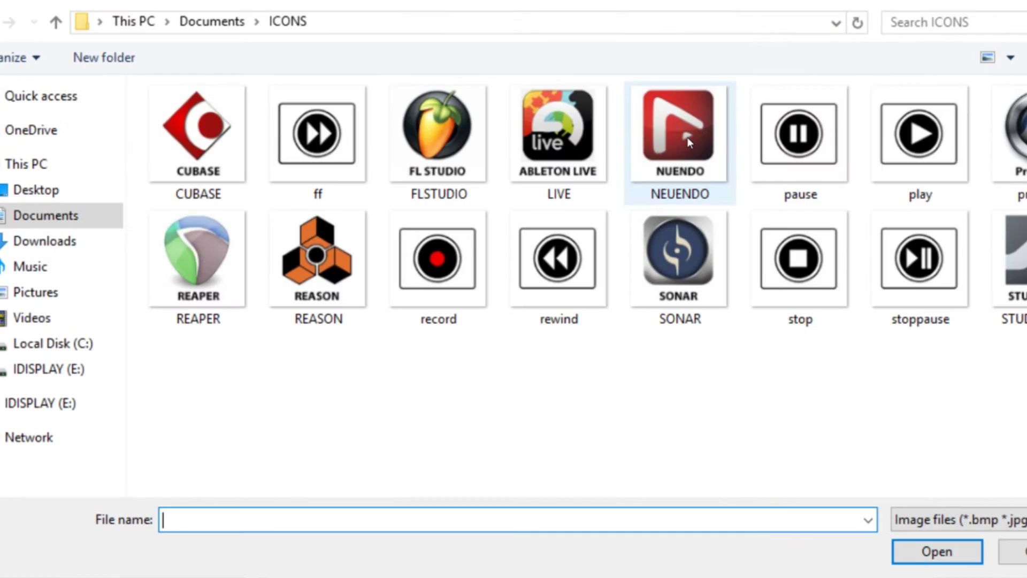
left_click(792, 144)
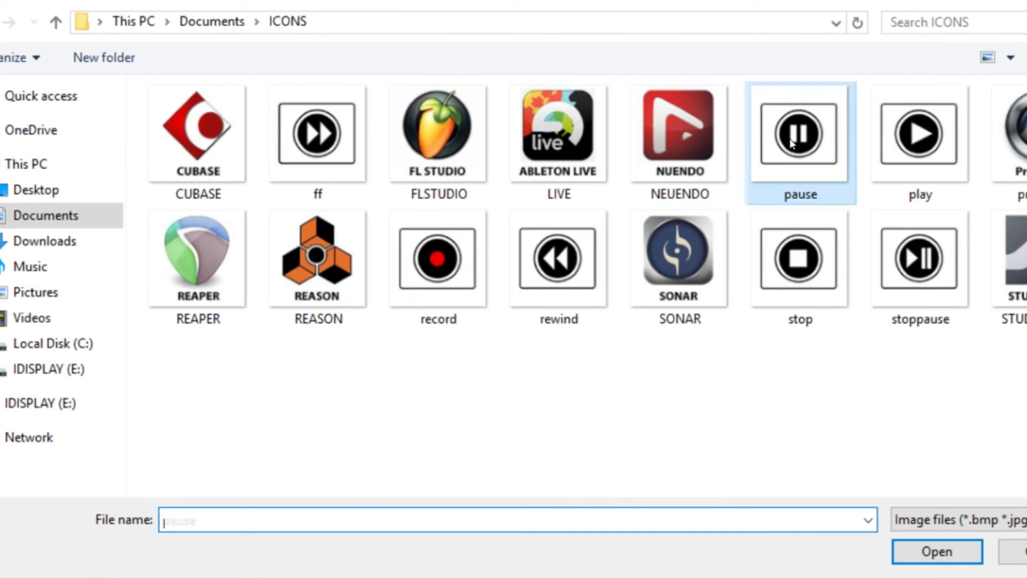
left_click(957, 555)
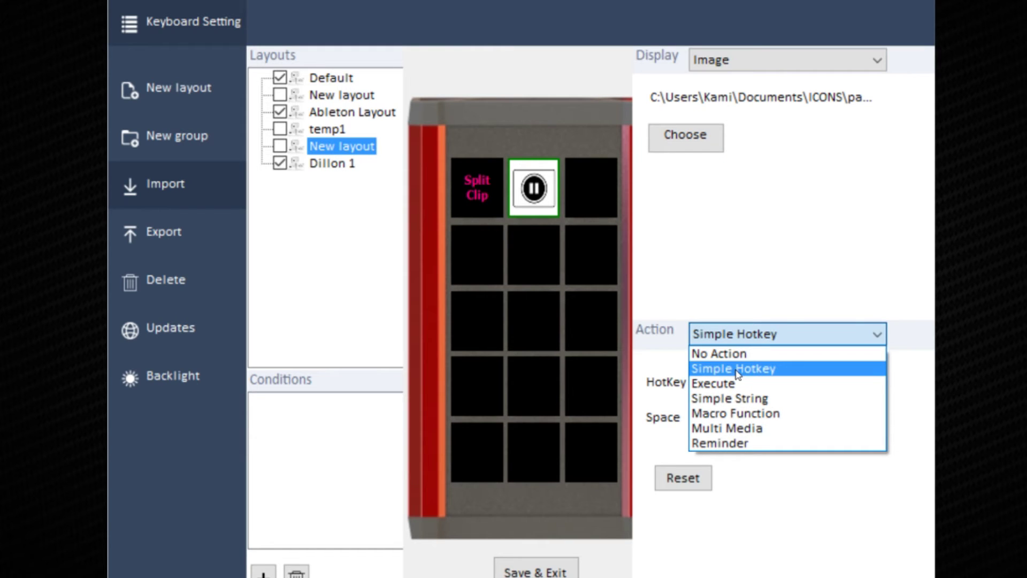
left_click(737, 369)
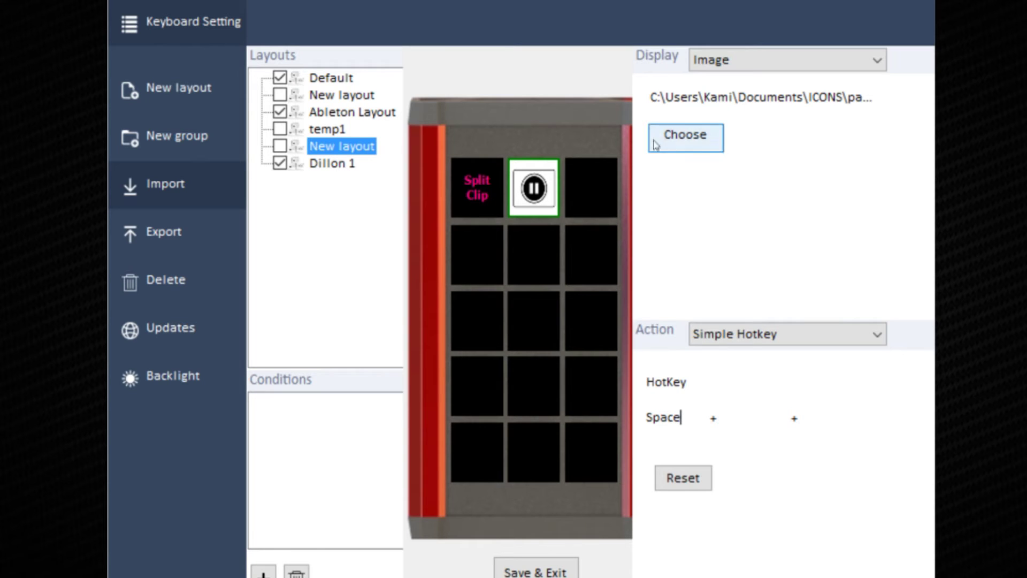
left_click(591, 189)
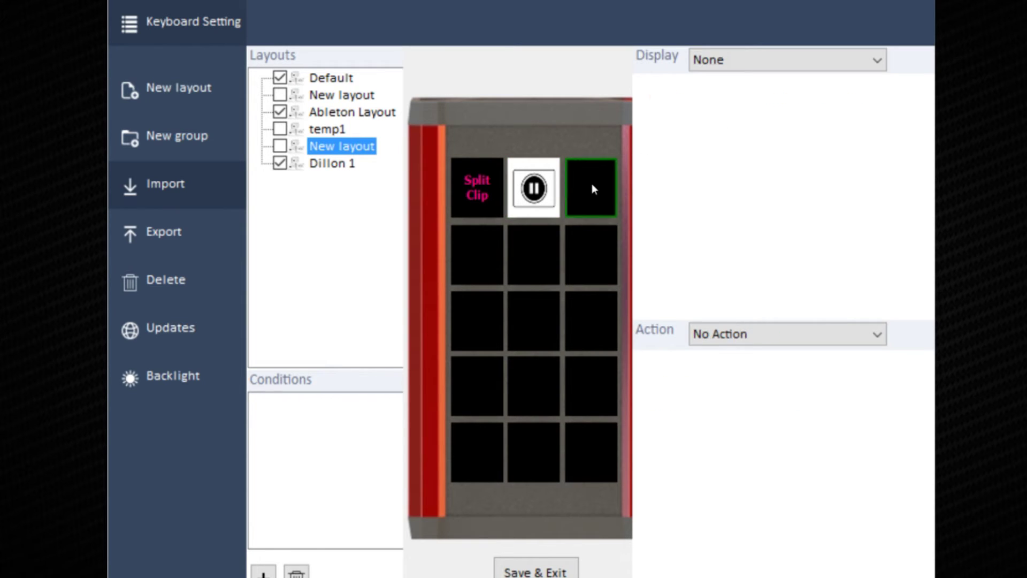
Step: Set the top-right key's display to live CPU Status with no action
left_click(788, 55)
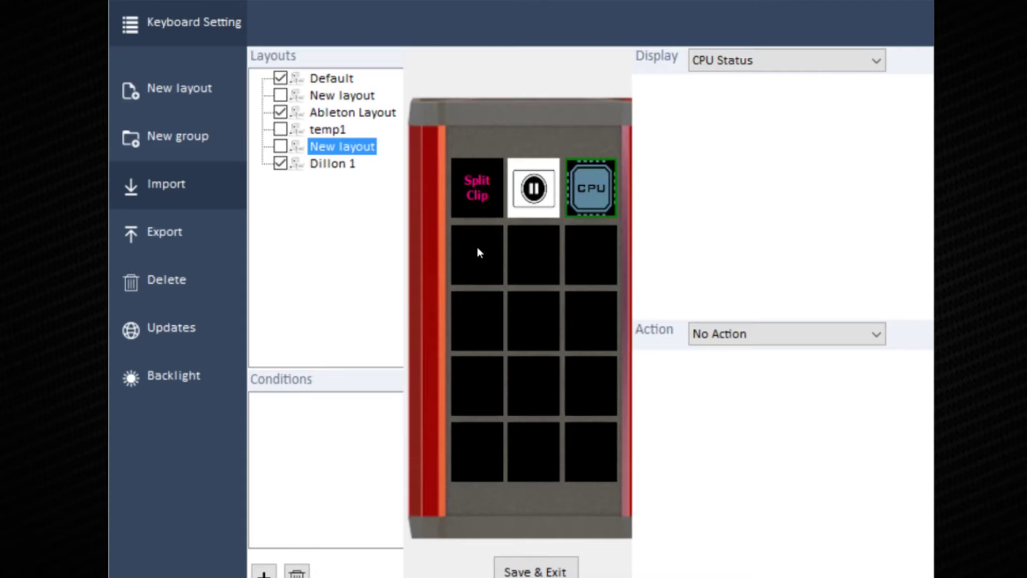
left_click(478, 251)
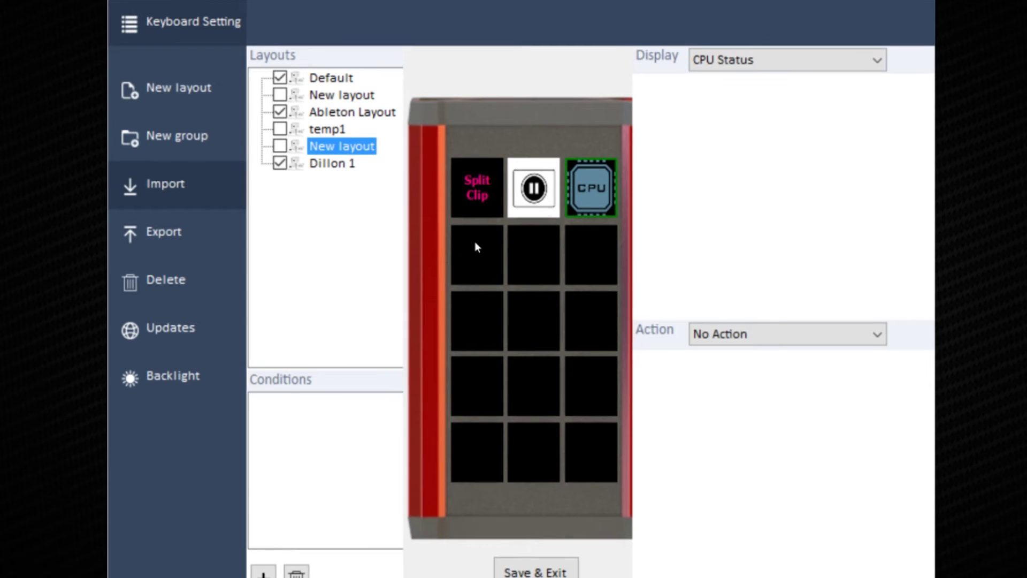
left_click(475, 246)
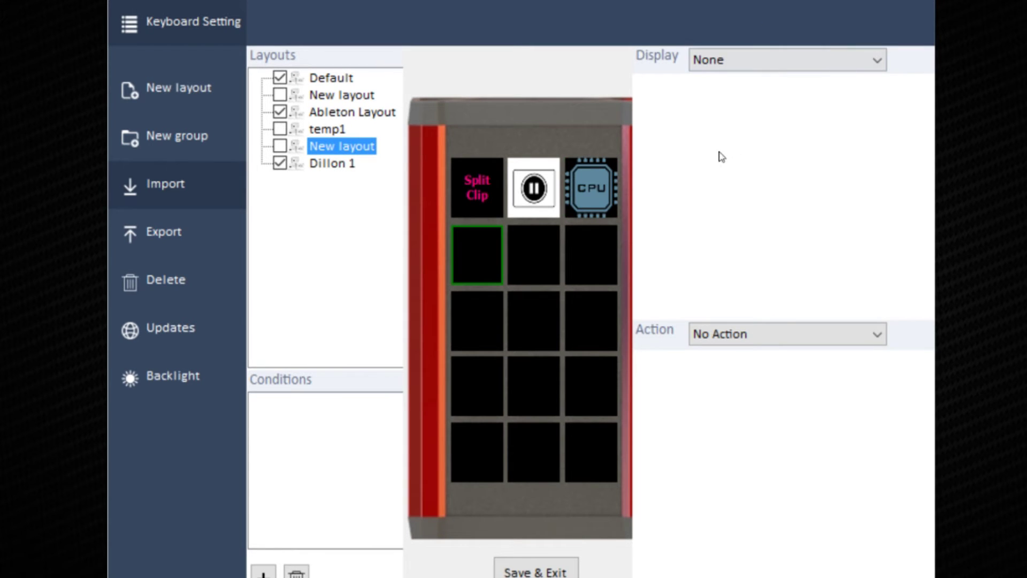
Step: Give the key below Split Clip the LIVE icon image and an Execute action
left_click(743, 69)
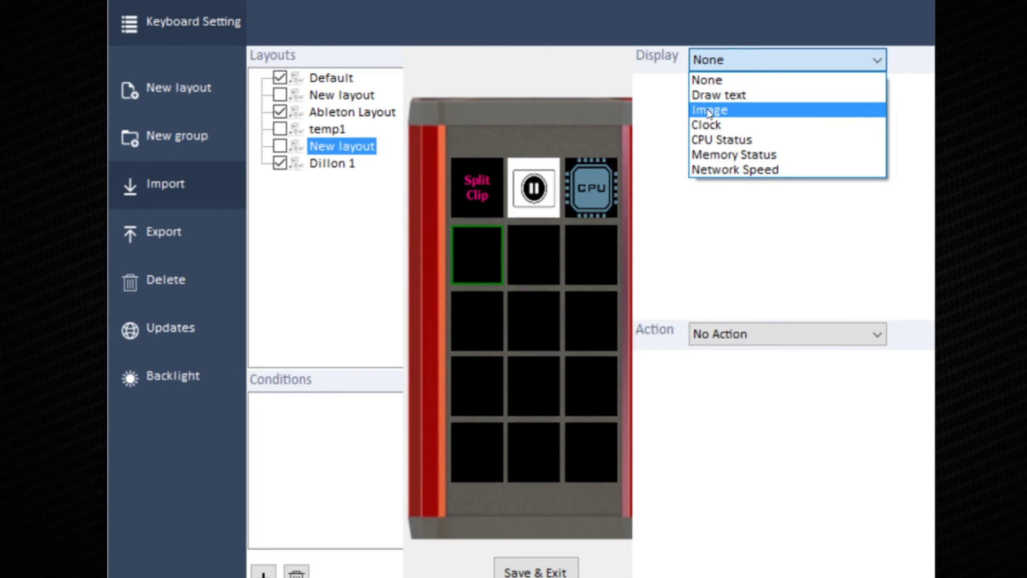
left_click(710, 110)
left_click(669, 138)
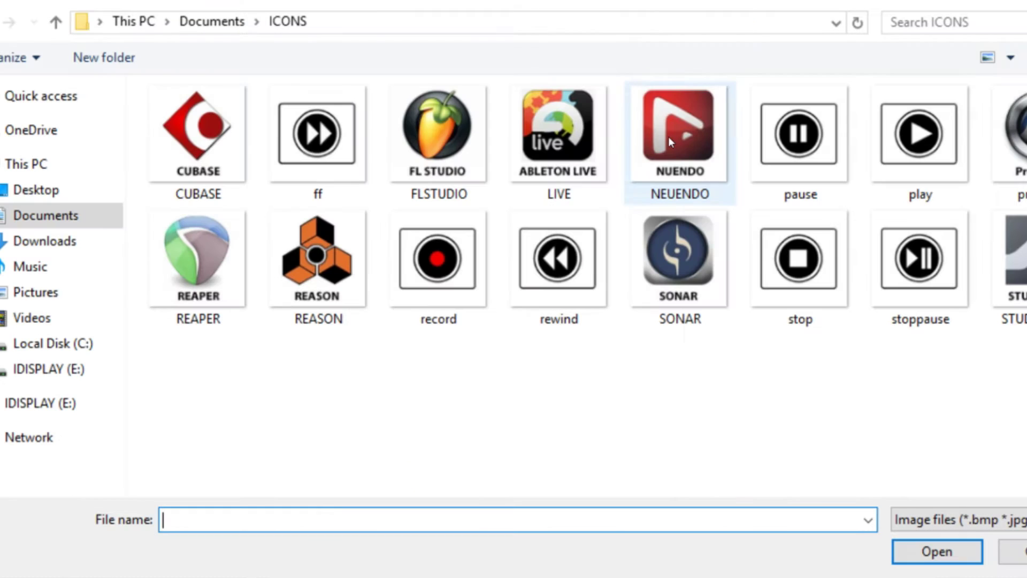
left_click(534, 124)
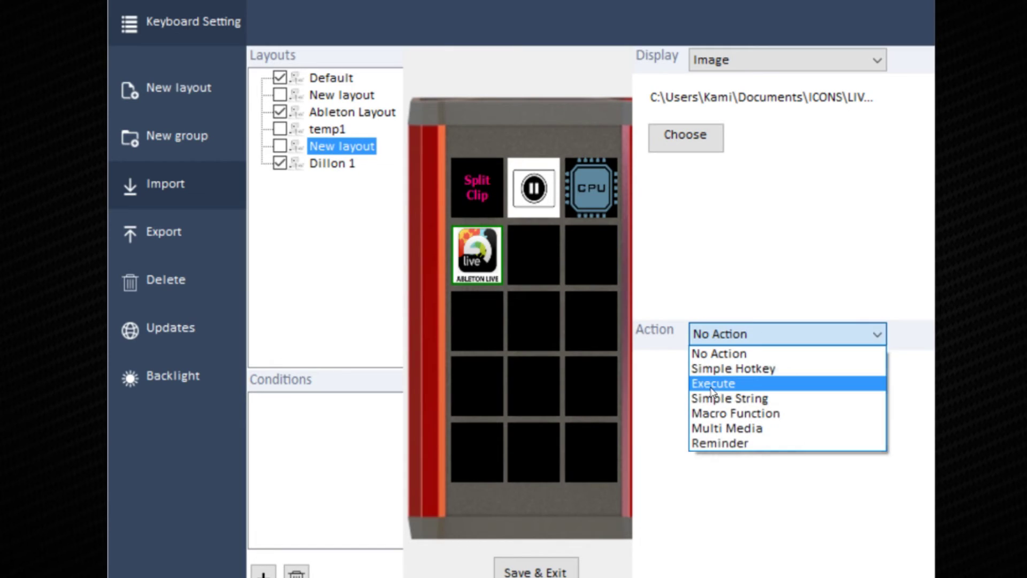
left_click(712, 384)
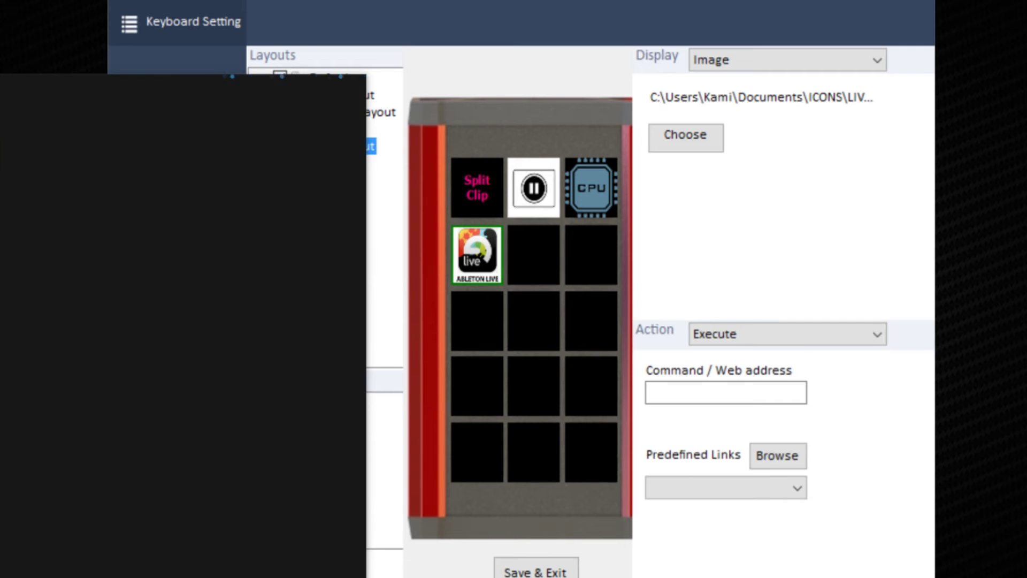
type("abl")
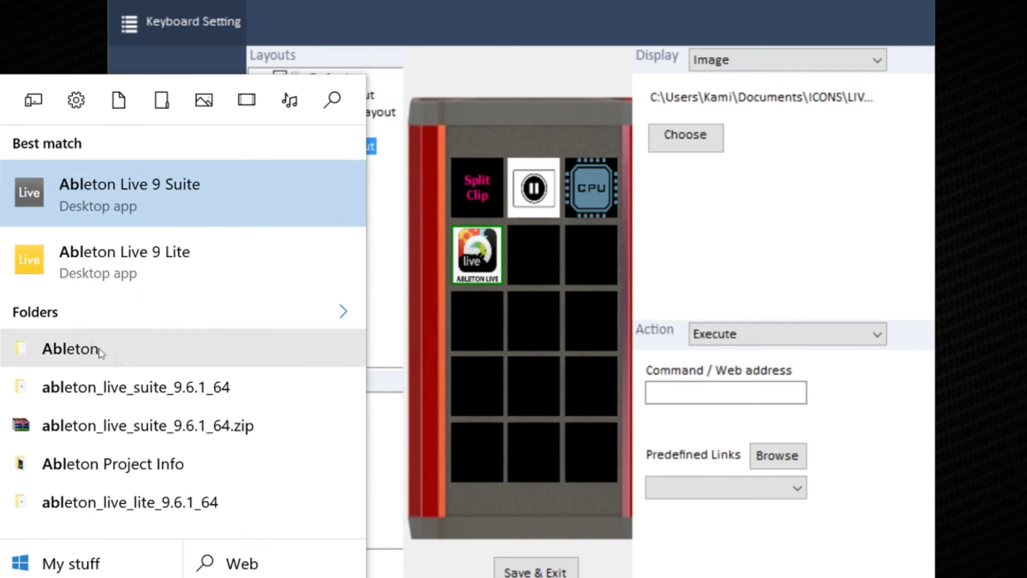
Step: Copy the target path of the Ableton Live 9 Suite shortcut from its Properties
right_click(115, 198)
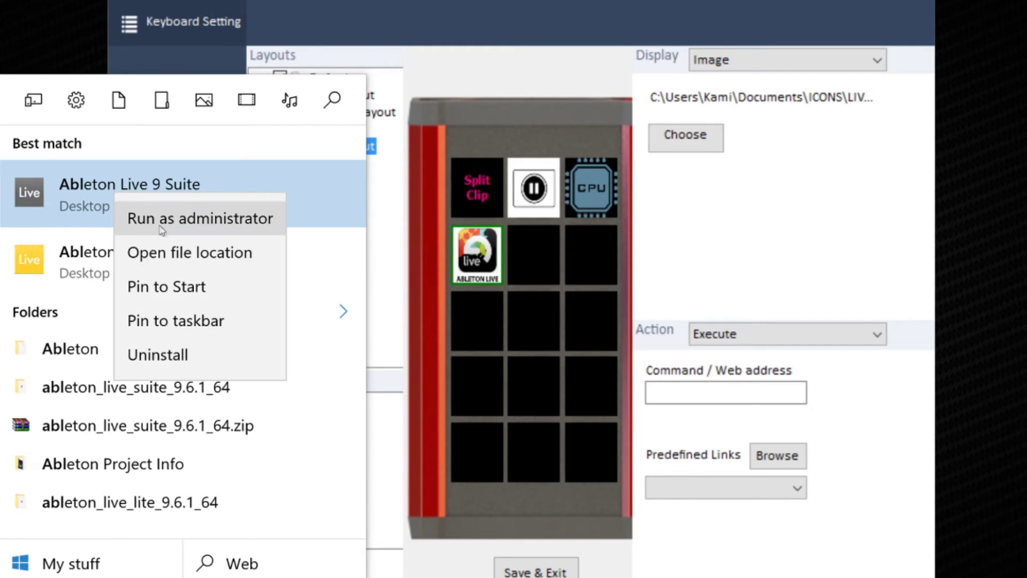
left_click(165, 254)
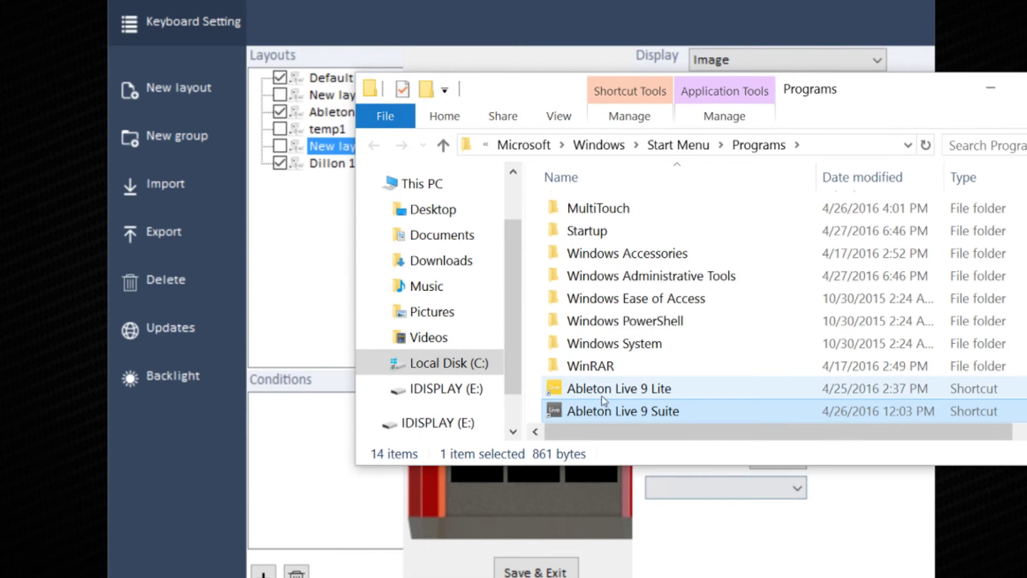
right_click(604, 409)
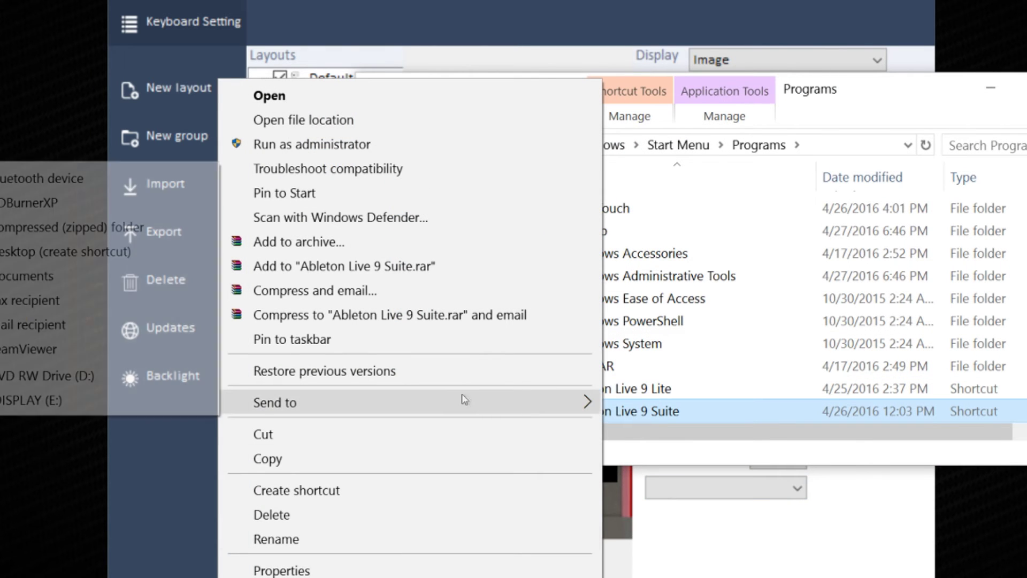
left_click(281, 570)
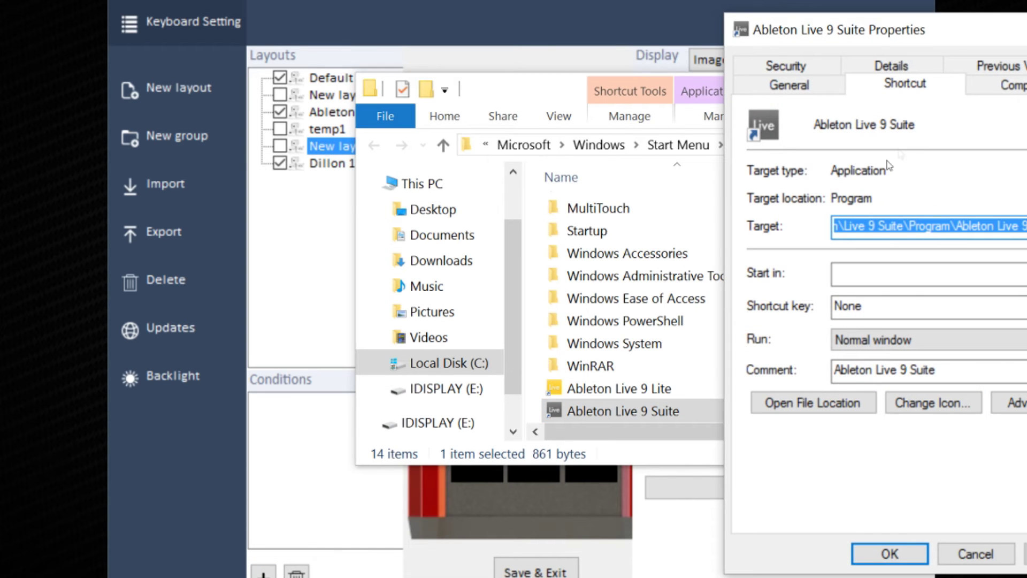
left_click(865, 225)
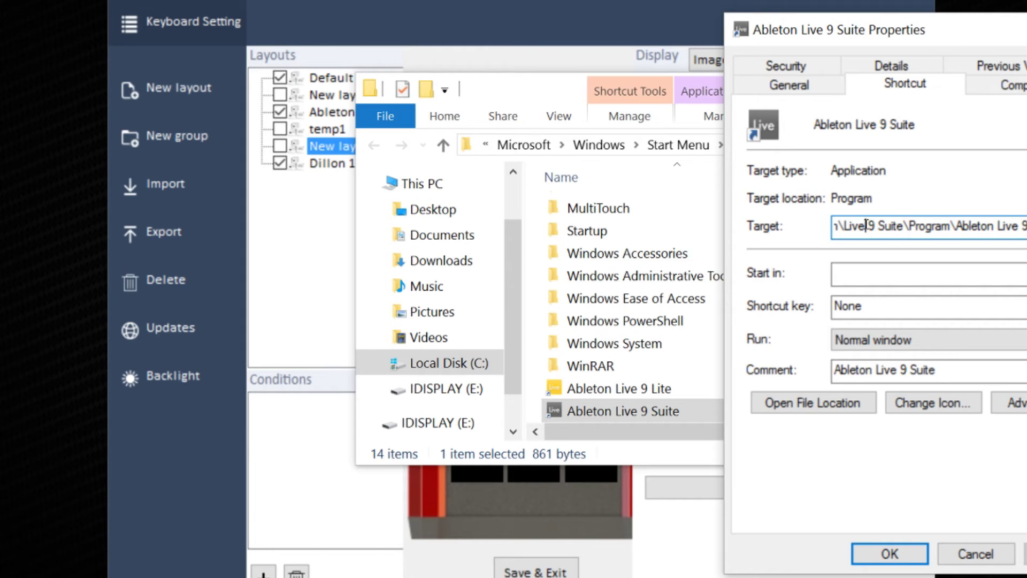
key("ctrl+a")
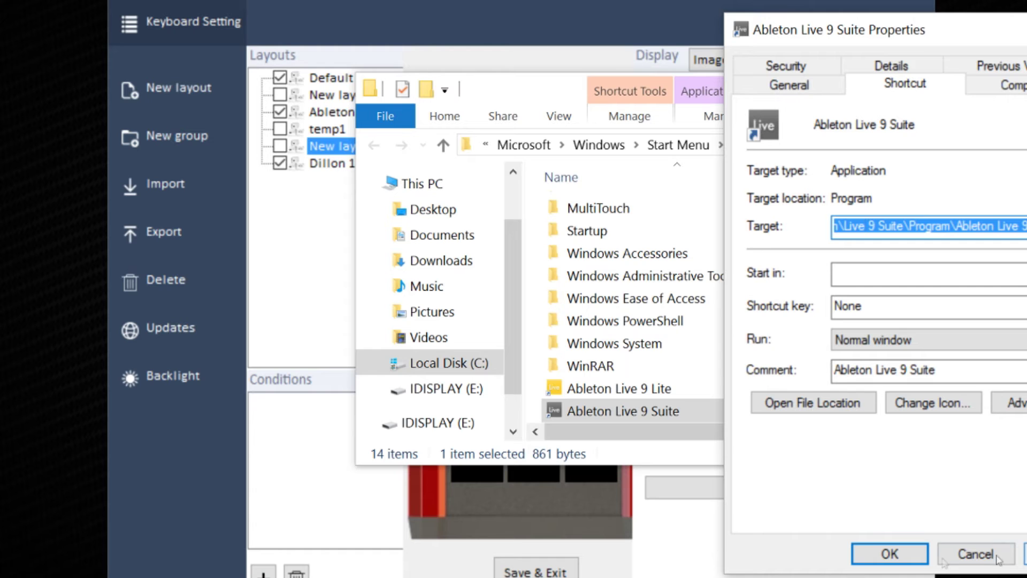
left_click(904, 554)
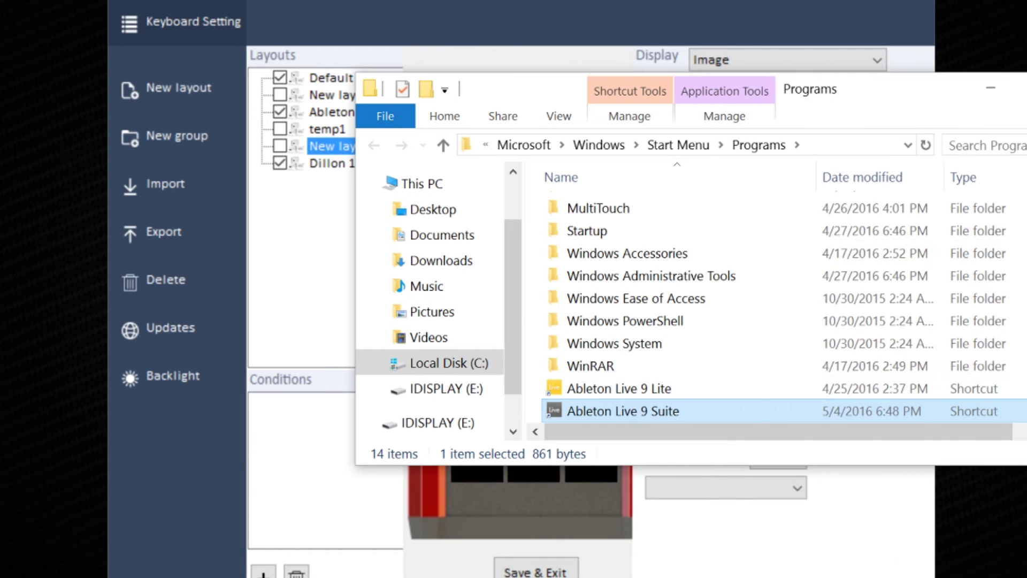
key("alt+F4")
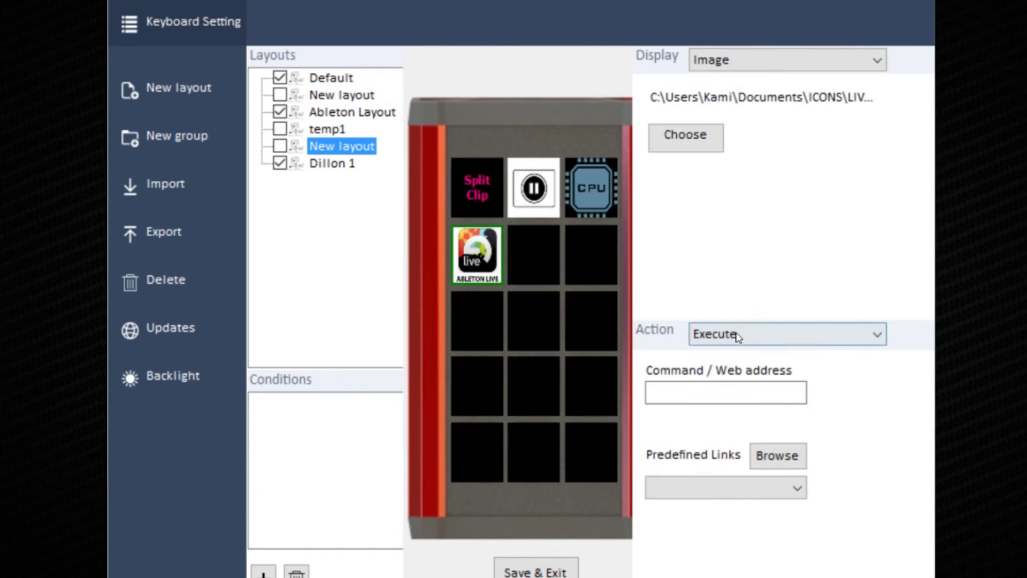
Step: Paste the Ableton Live 9 Suite.exe path into the key's Command field and verify it
left_click(701, 388)
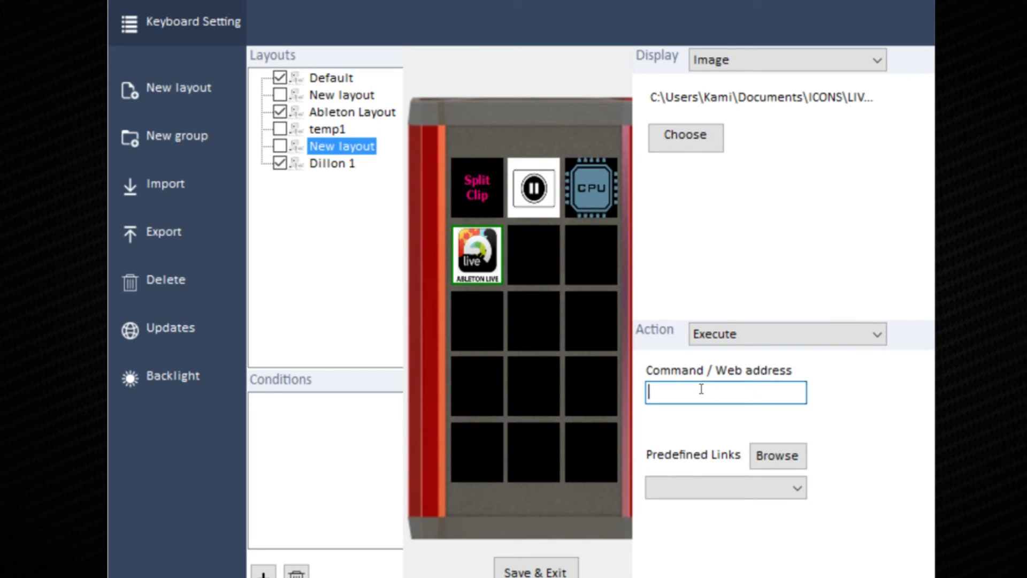
key("ctrl+v")
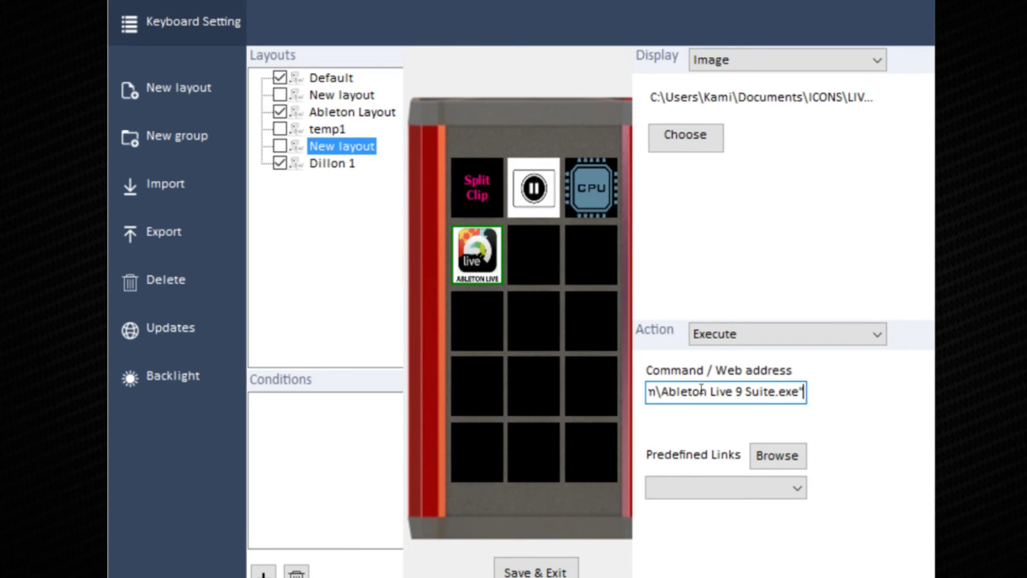
left_click(538, 258)
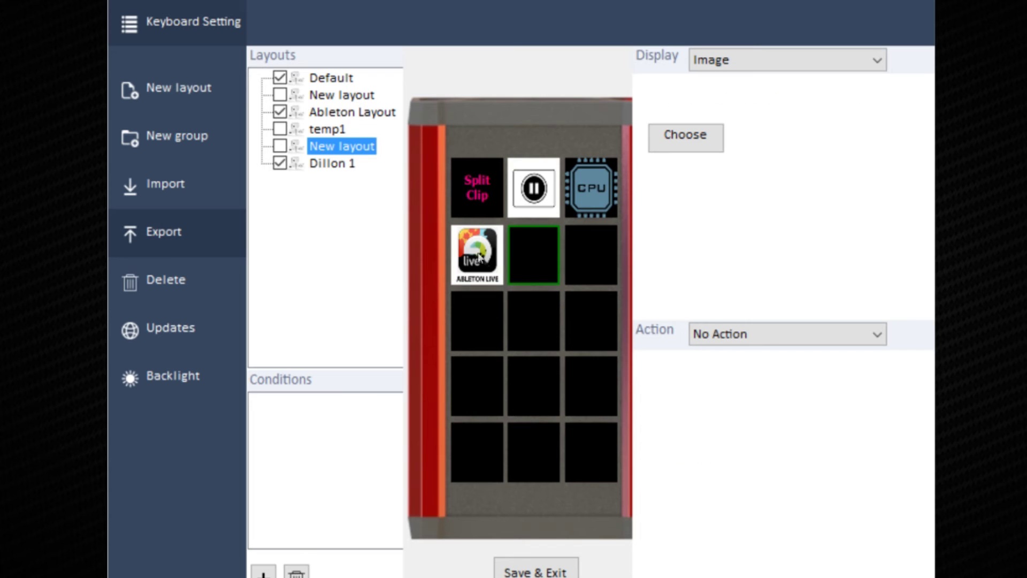
left_click(474, 252)
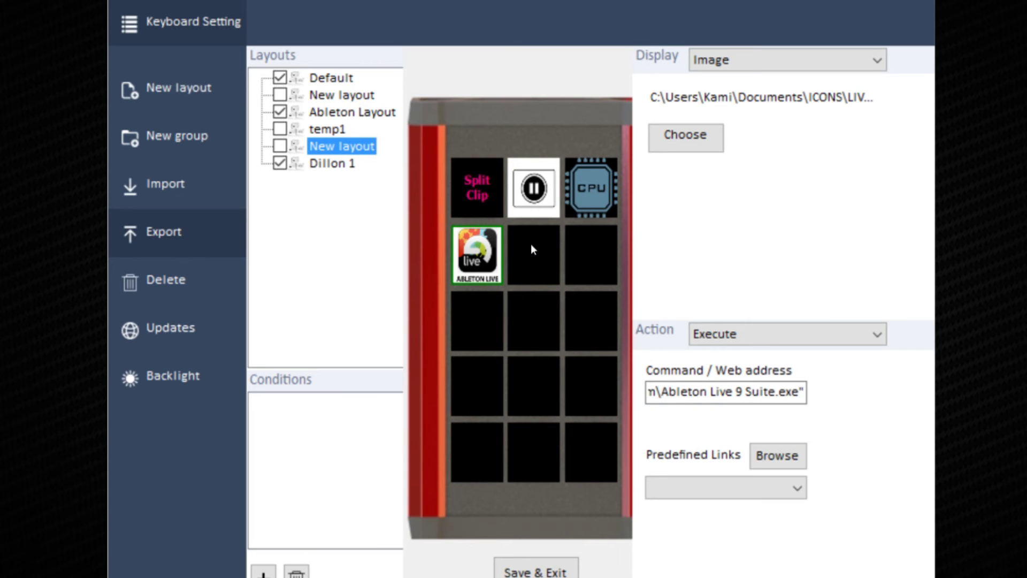
left_click(531, 248)
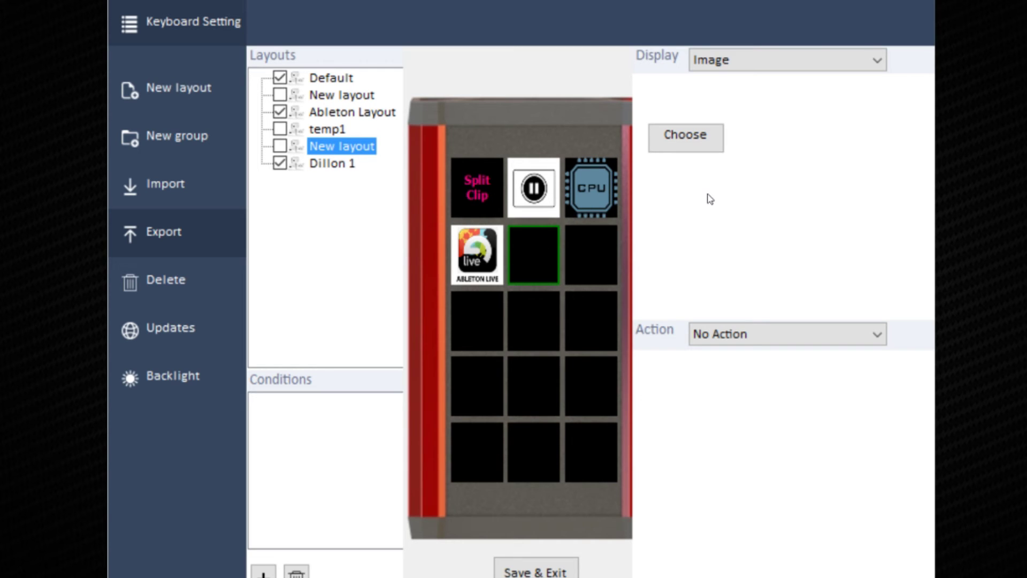
Step: Give the empty key a rewind image and a Multi Media Previous Track action
left_click(822, 59)
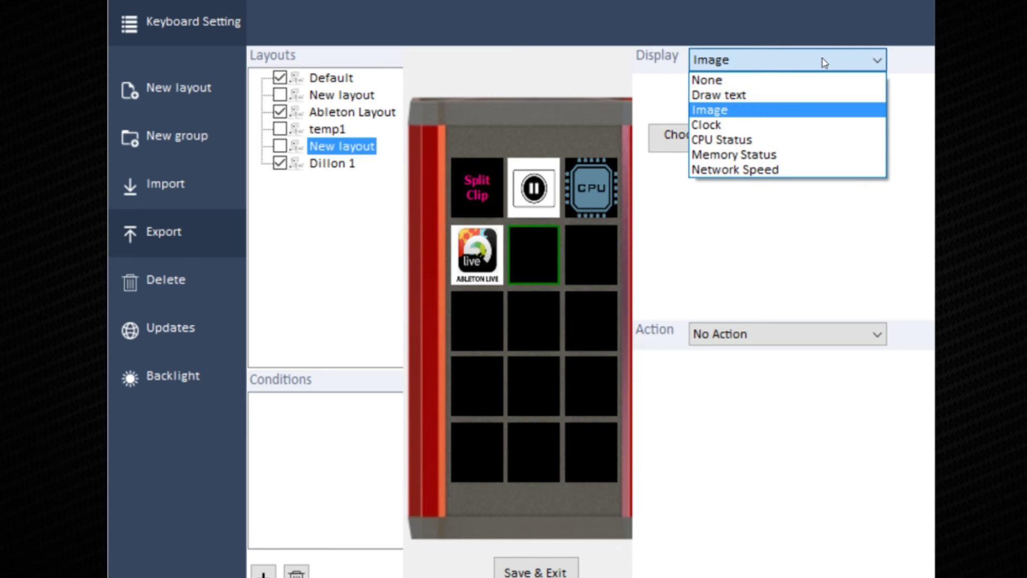
left_click(711, 110)
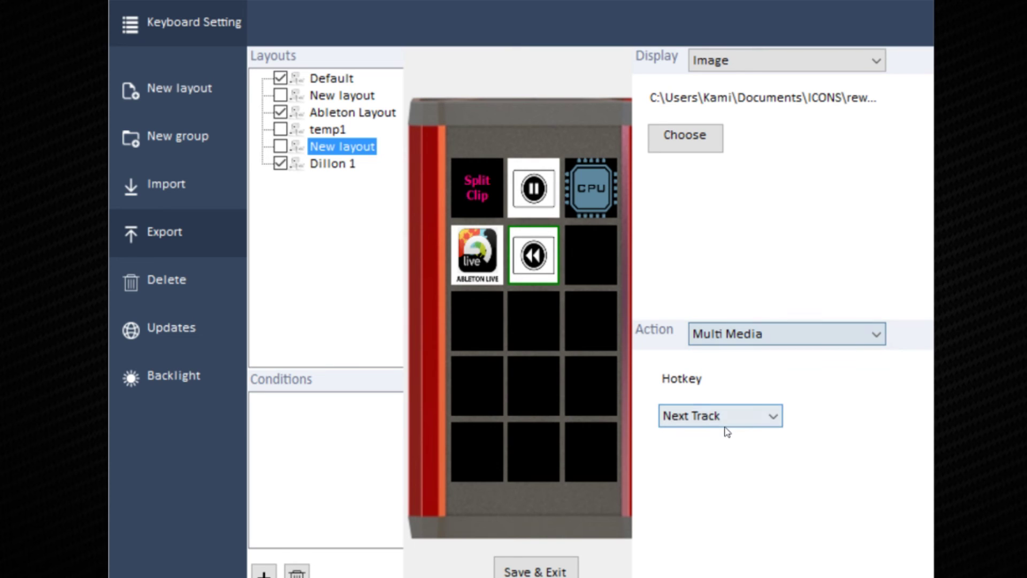
left_click(732, 417)
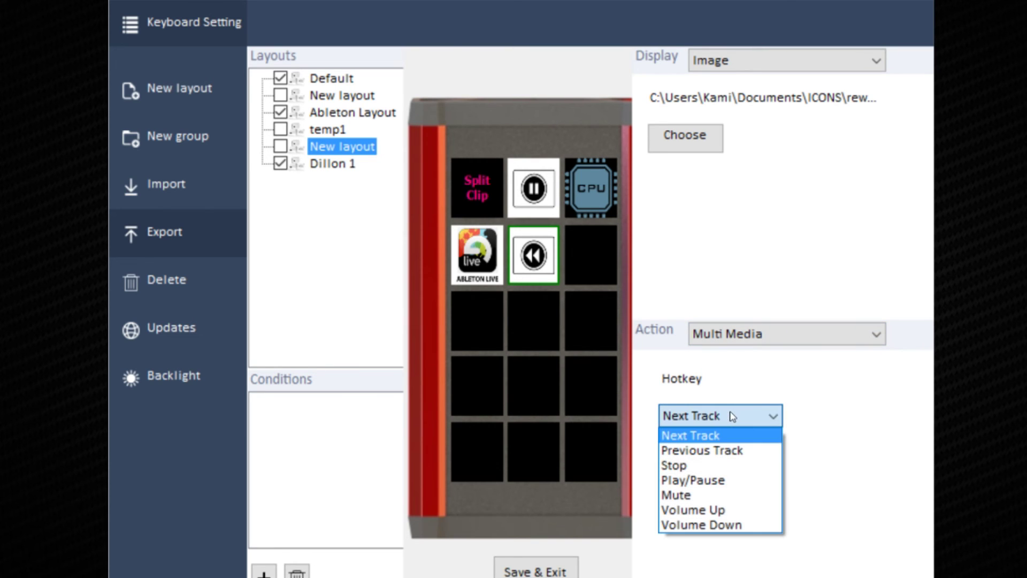
left_click(707, 451)
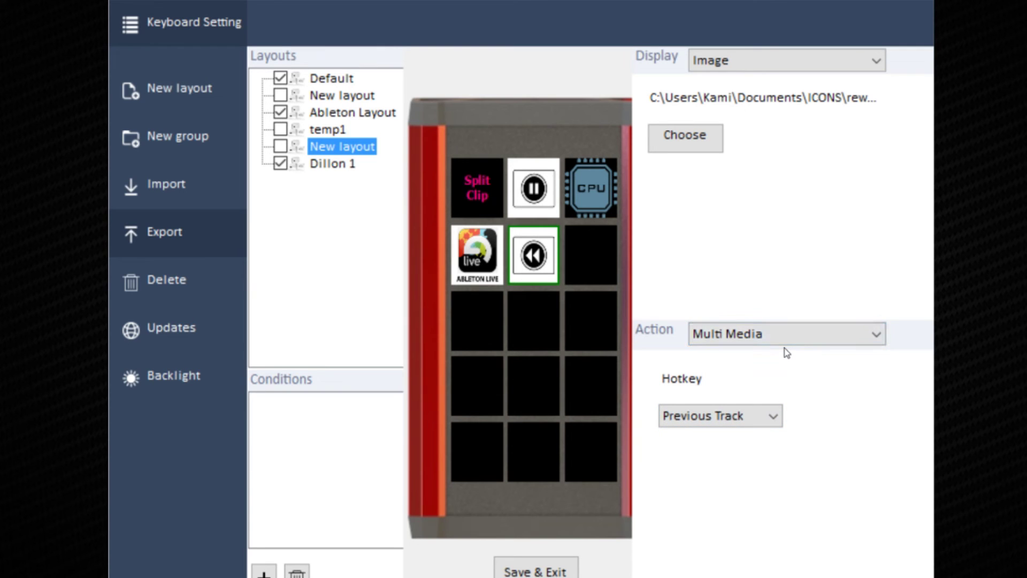
left_click(596, 257)
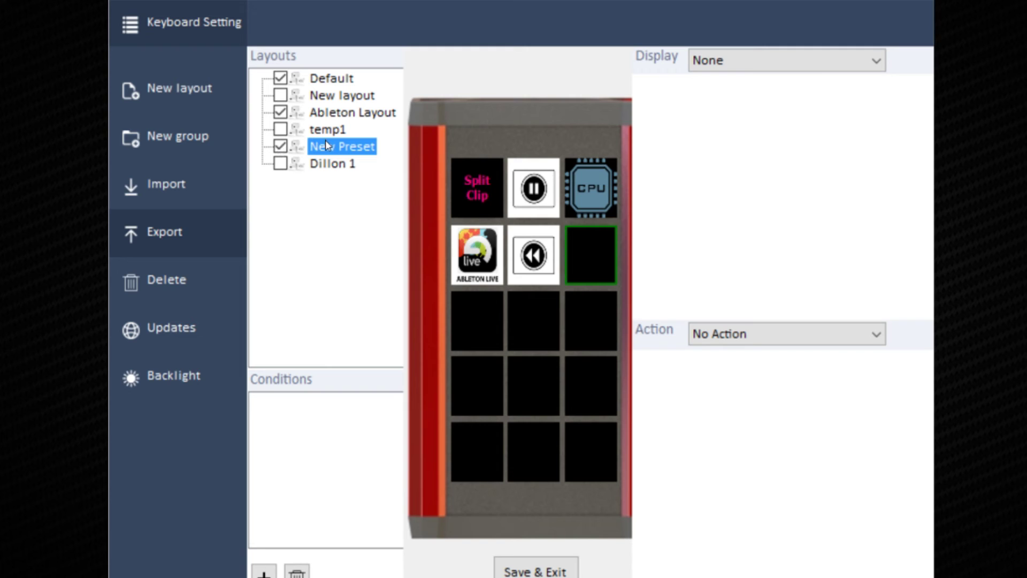
Step: Rename the 'New Preset' layout to 'Dillon 2'
left_click(325, 140)
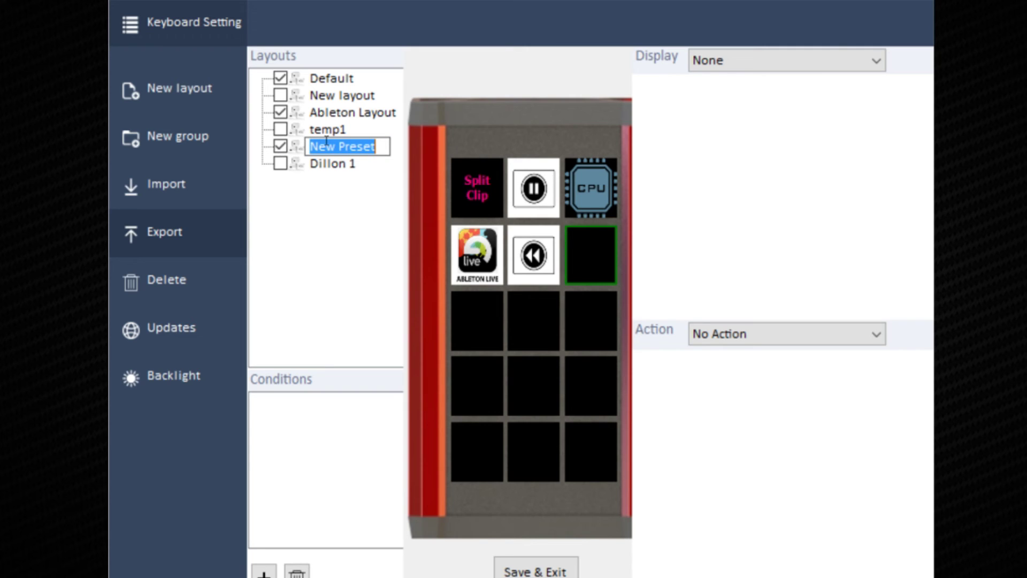
type("Dillon 2")
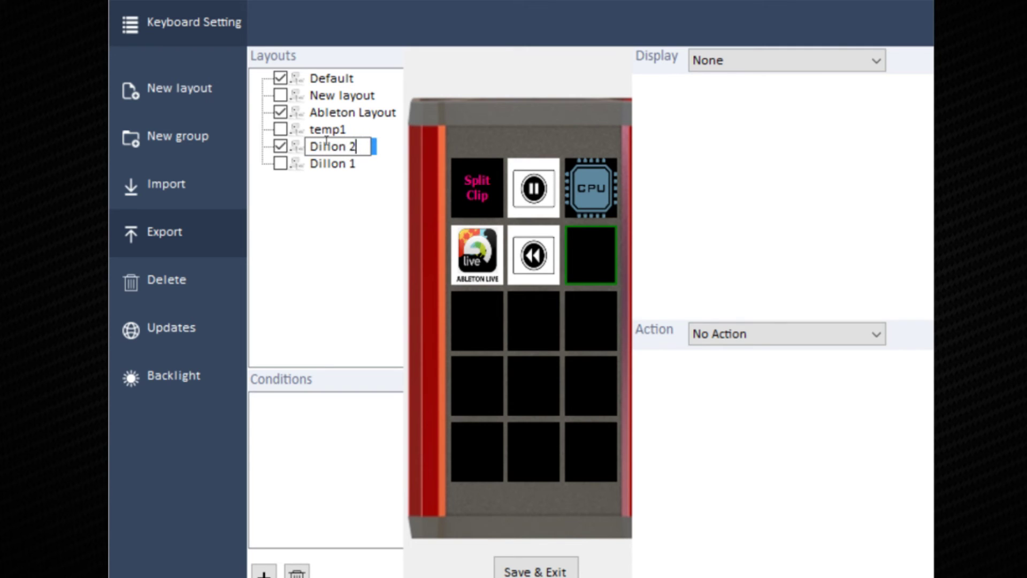
left_click(298, 218)
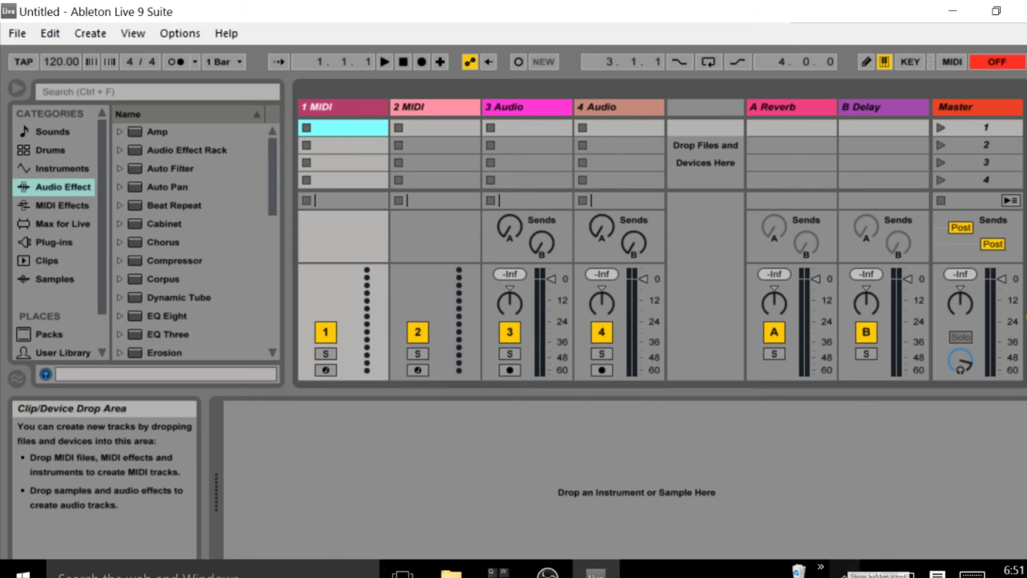
Step: Select 'Ableton Layout' in the iDisplay configurator from the tray, then close it
left_click(844, 574)
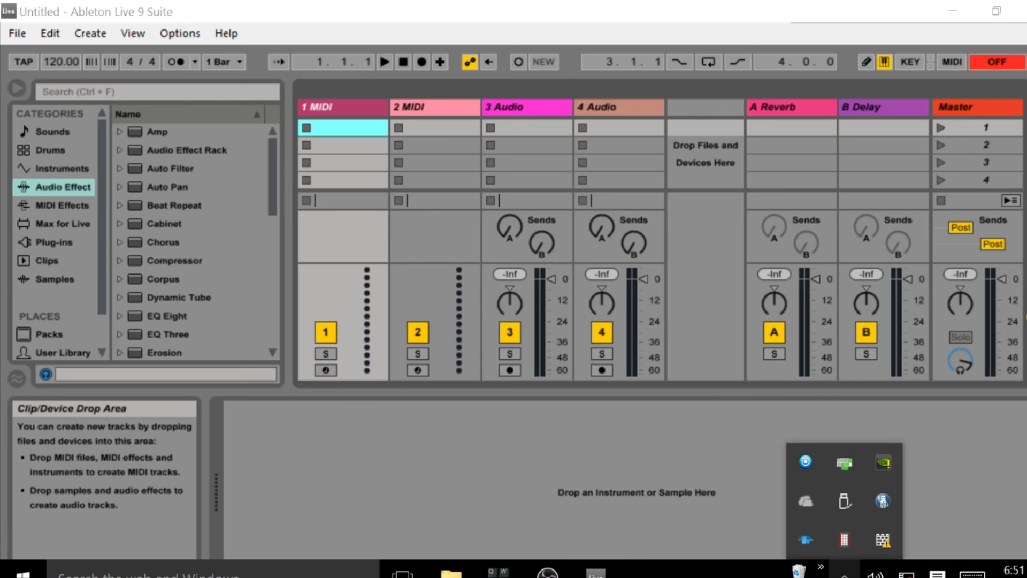
left_click(844, 538)
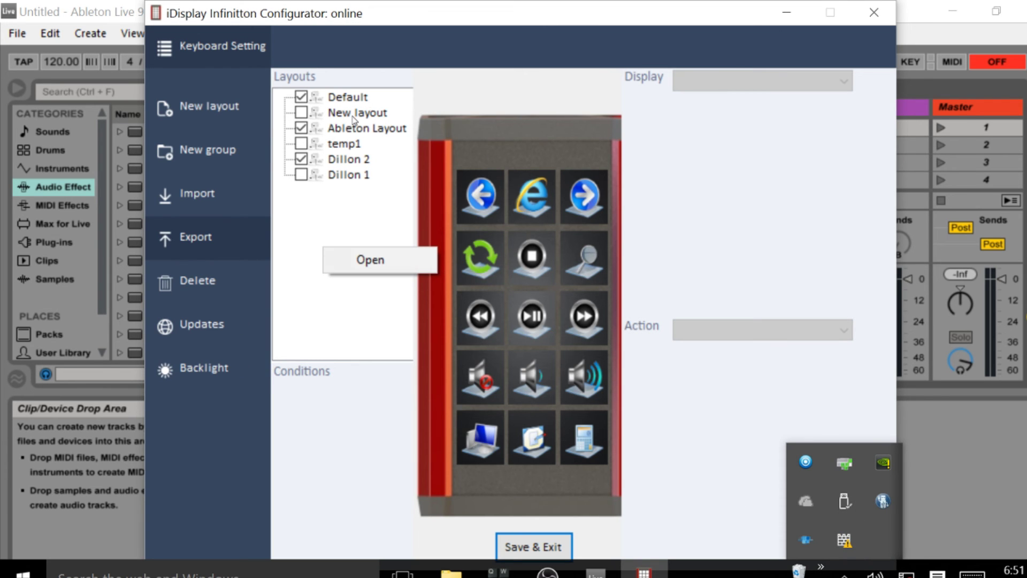
left_click(349, 131)
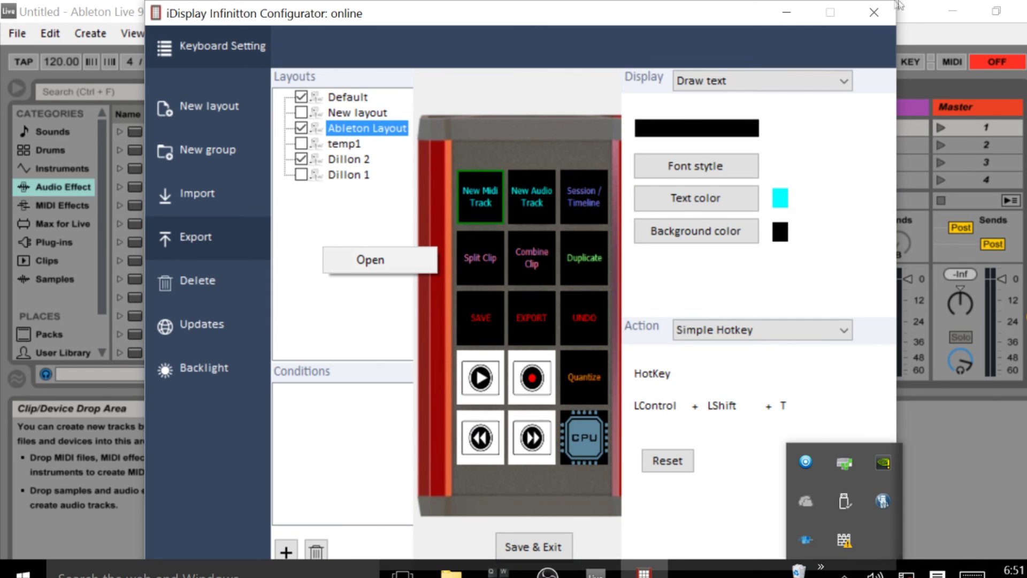
left_click(876, 15)
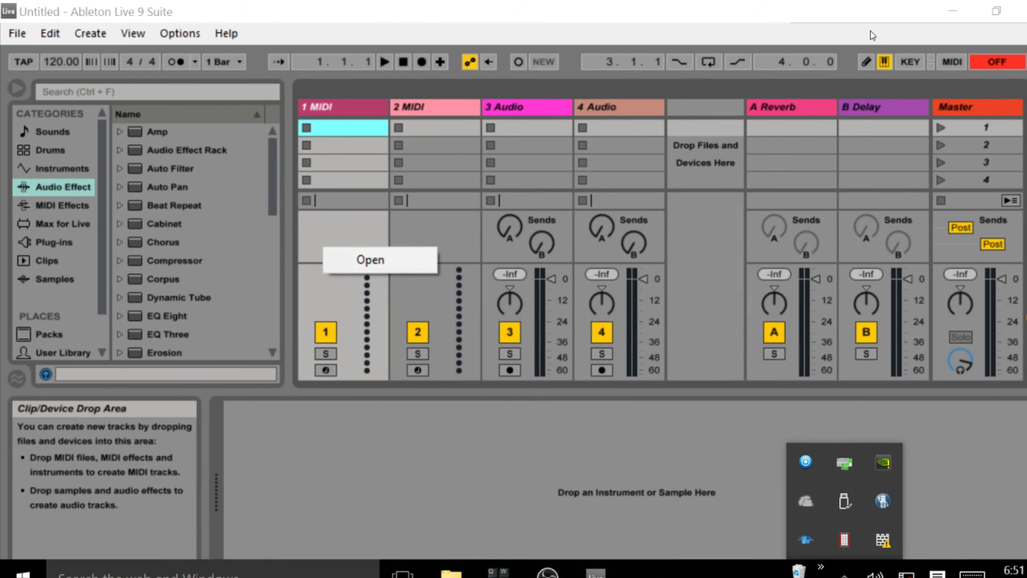